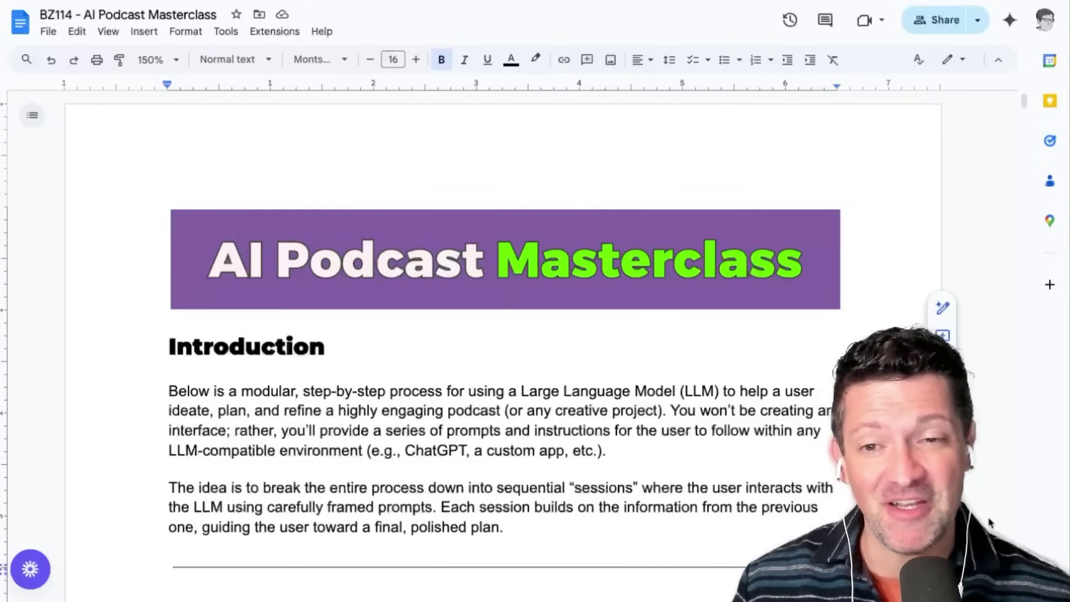
# Step: Scroll to the Podcast Length Guide and select its heading and eight format-and-length bullets
pyautogui.scroll(-8, 990, 522)
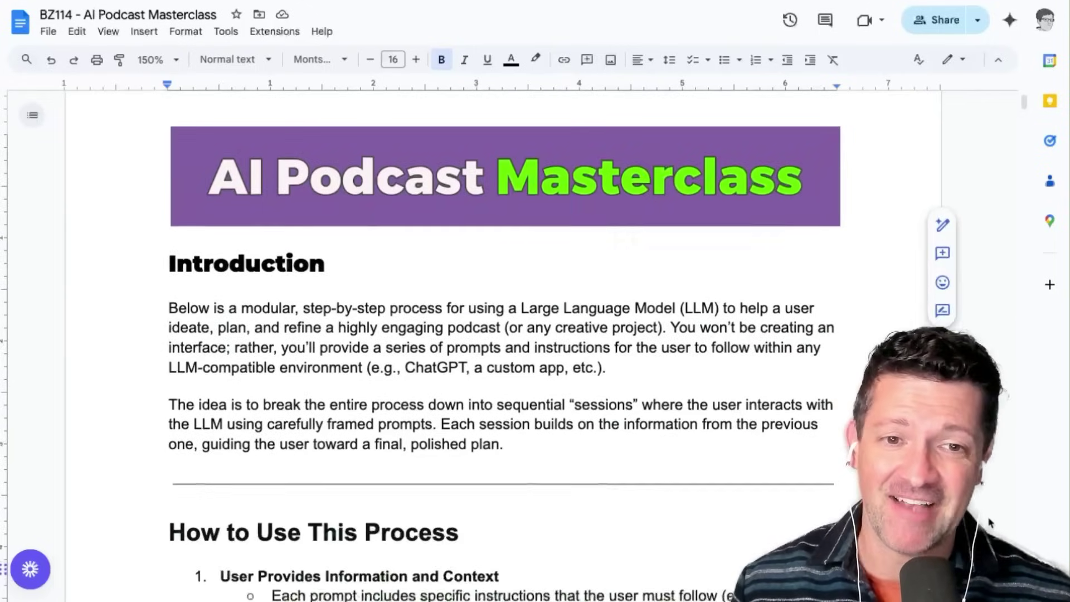
pyautogui.scroll(-6, 989, 522)
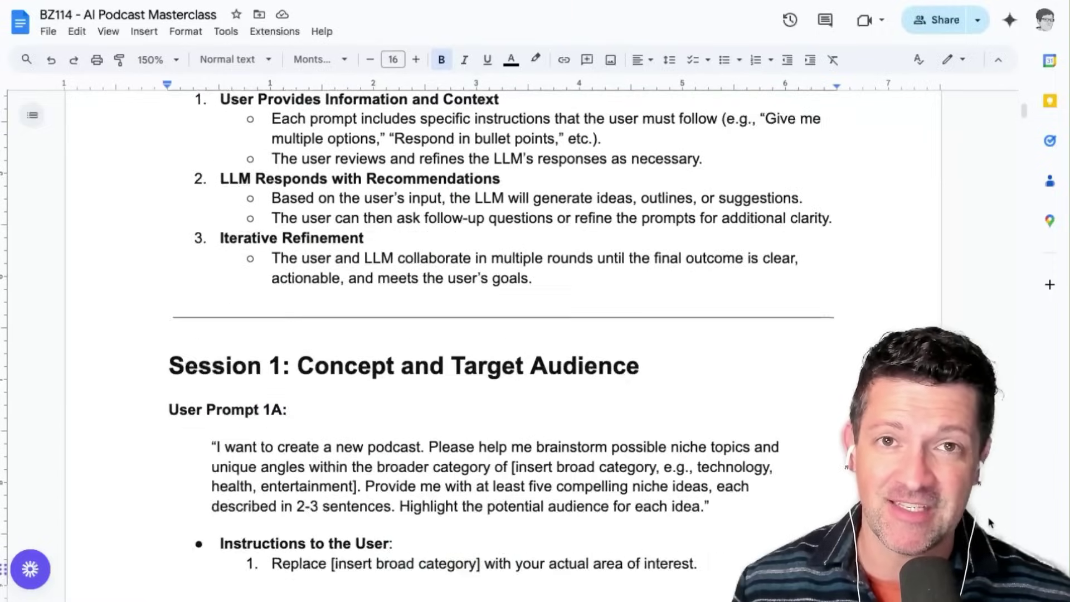
pyautogui.scroll(-4, 989, 522)
pyautogui.scroll(-20, 989, 522)
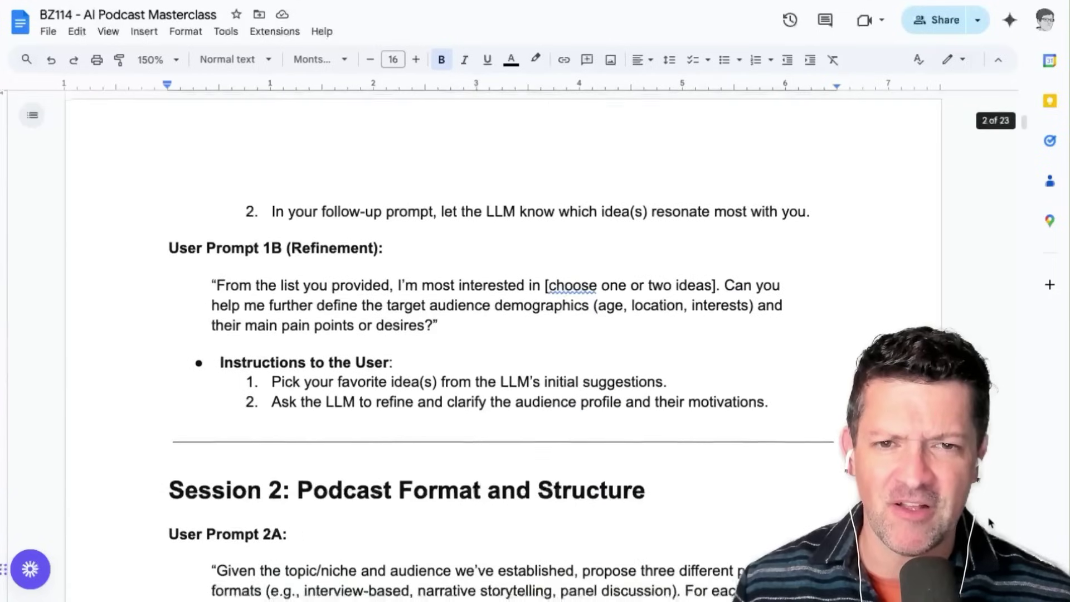
pyautogui.scroll(-20, 989, 522)
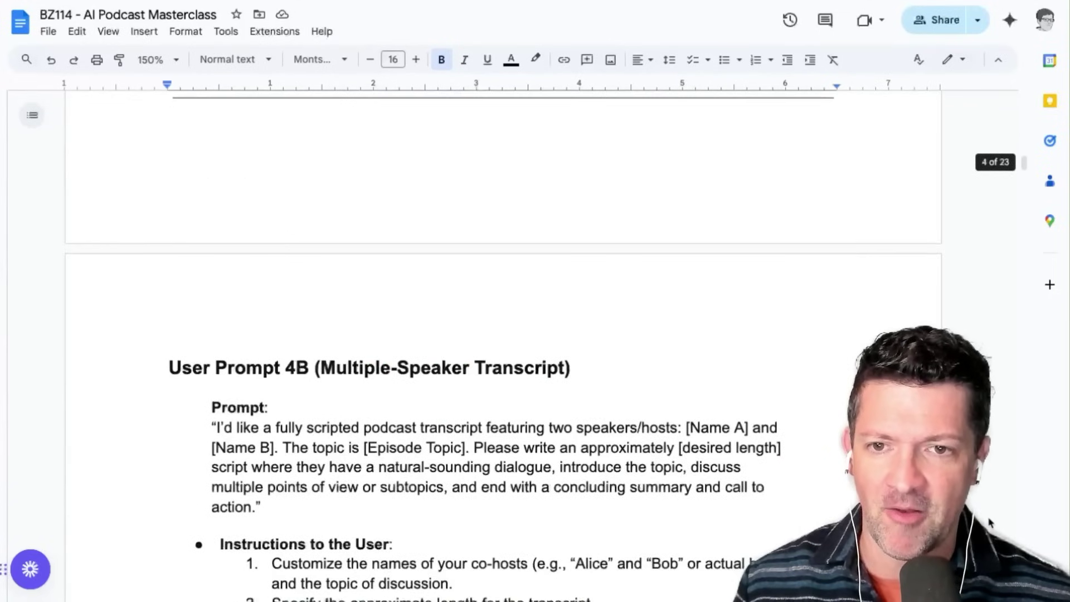
pyautogui.scroll(-20, 990, 522)
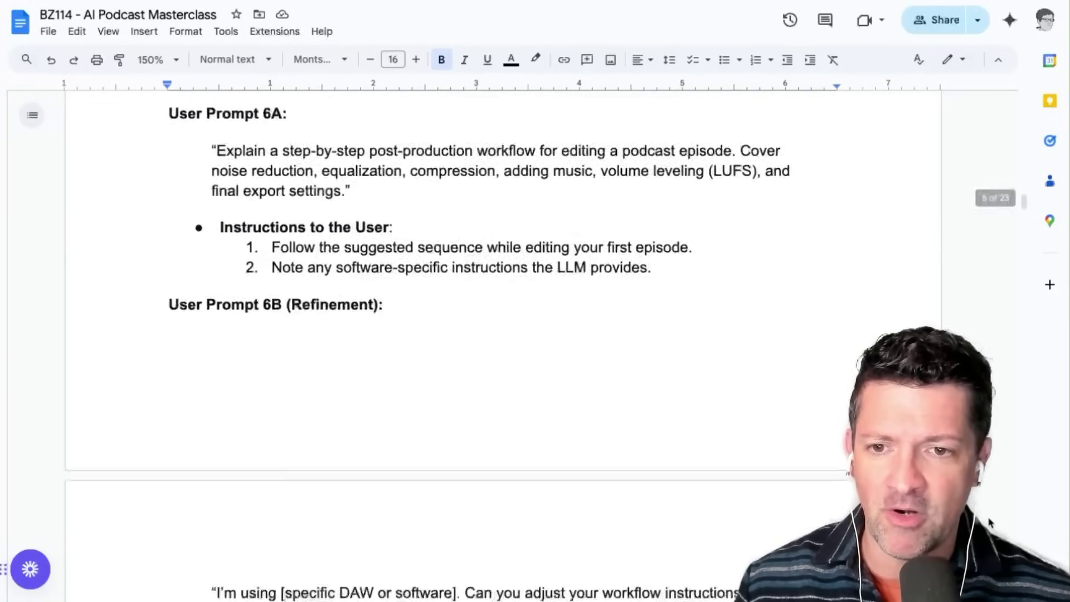
pyautogui.scroll(-20, 989, 522)
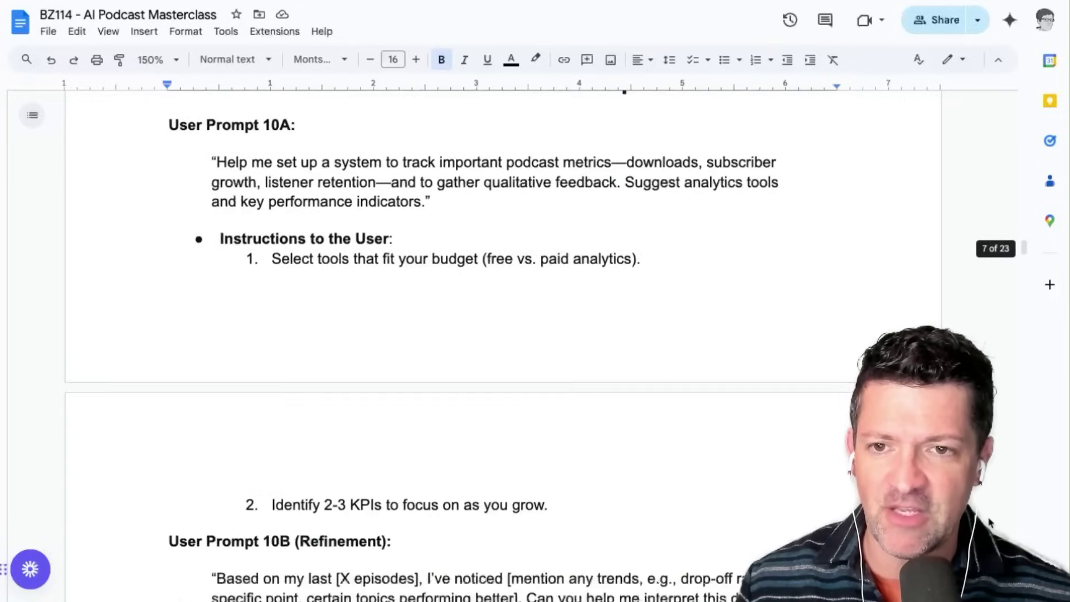
pyautogui.scroll(4, 989, 522)
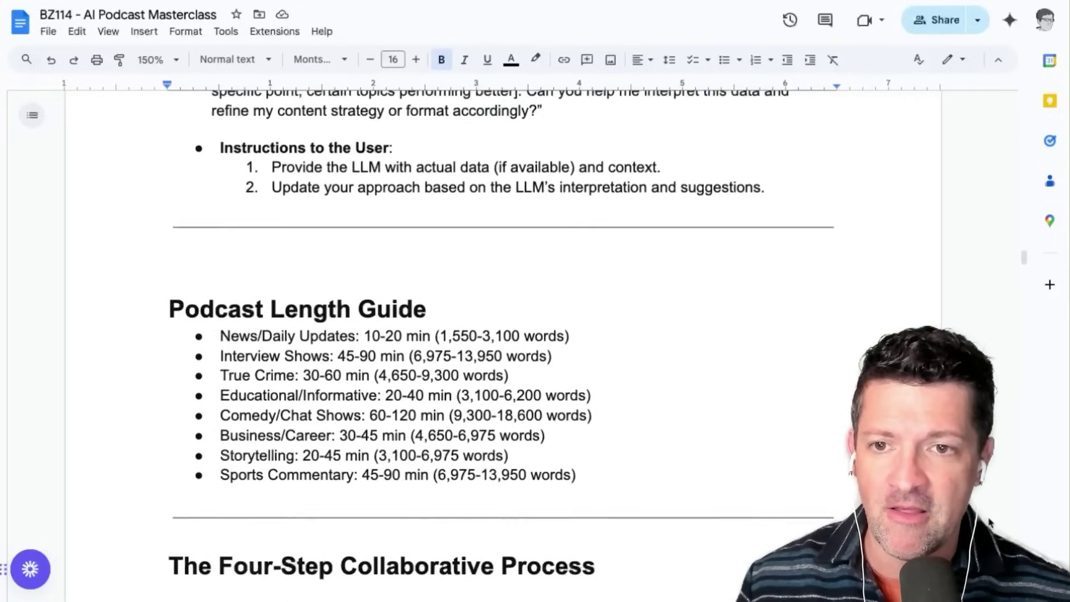
pyautogui.scroll(-1, 989, 522)
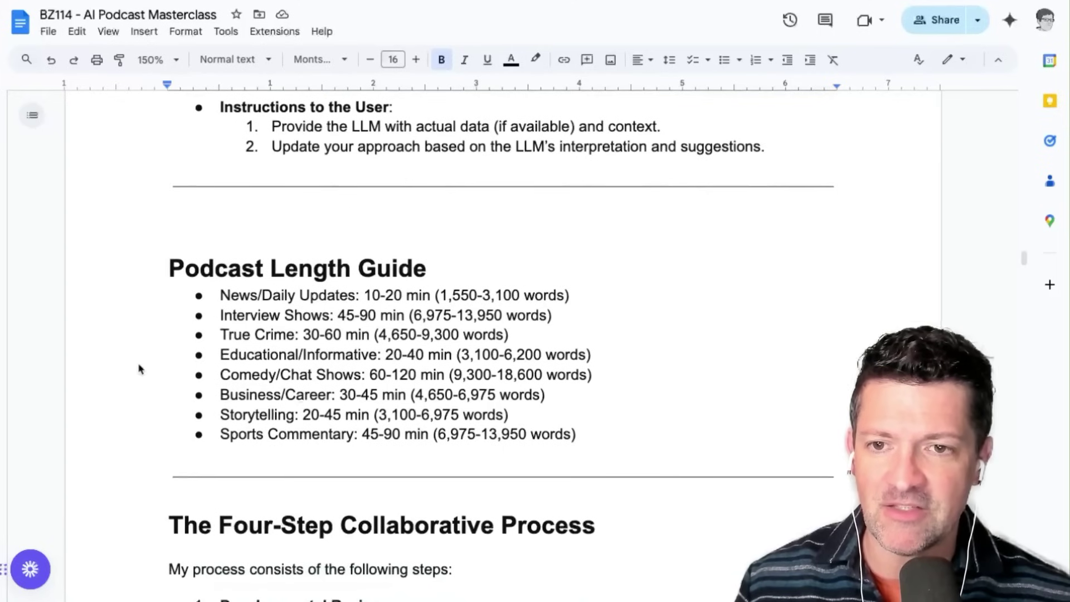
pyautogui.moveTo(168, 269); pyautogui.dragTo(626, 431)
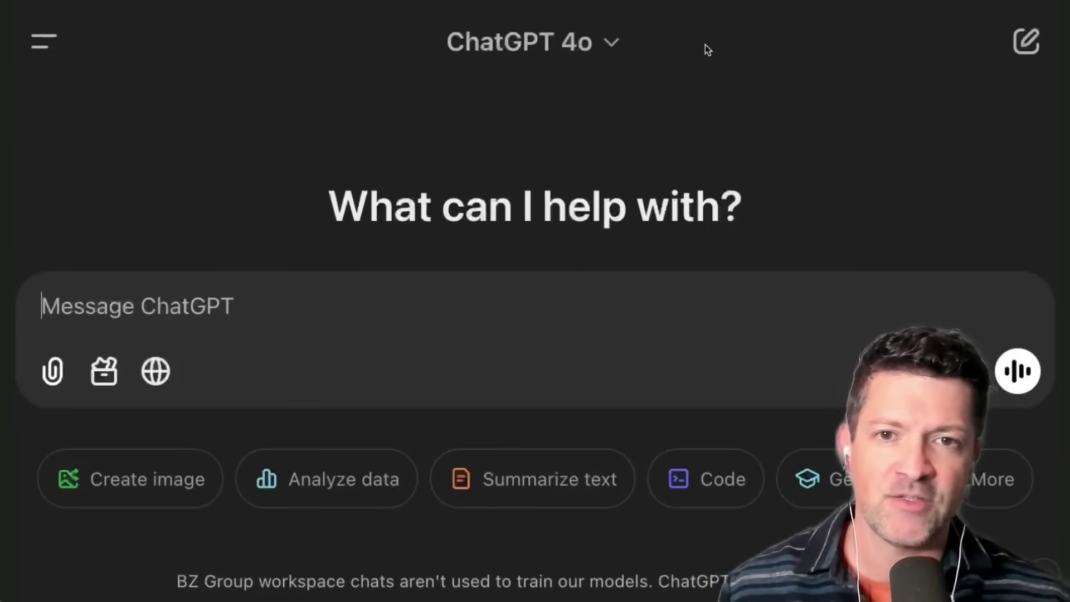
# Step: Switch the chat to the o1 reasoning model and copy its full first-principles essay
pyautogui.click(621, 52)
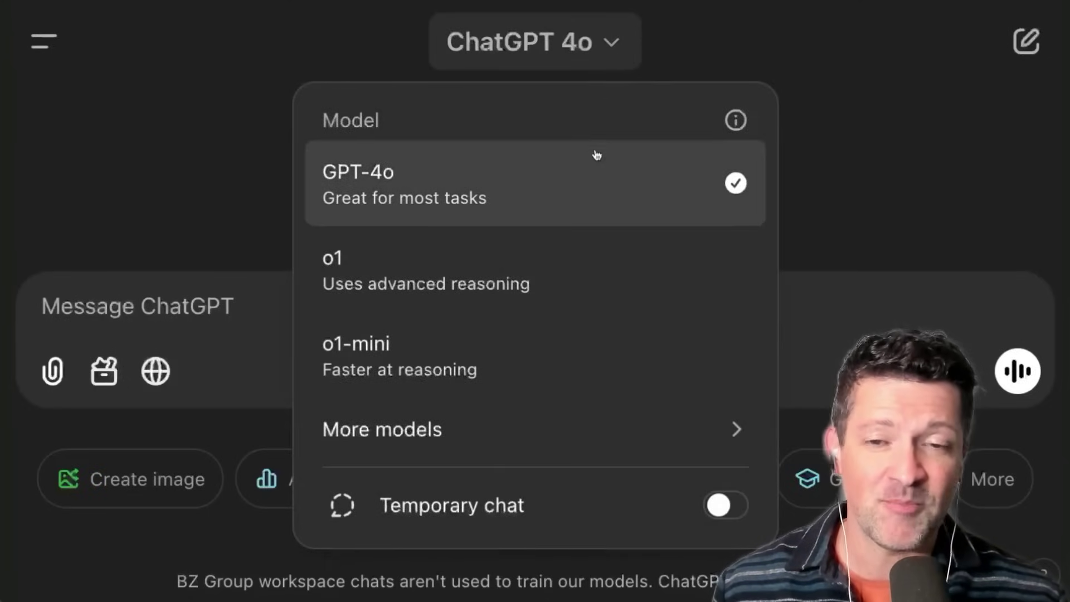
pyautogui.click(498, 264)
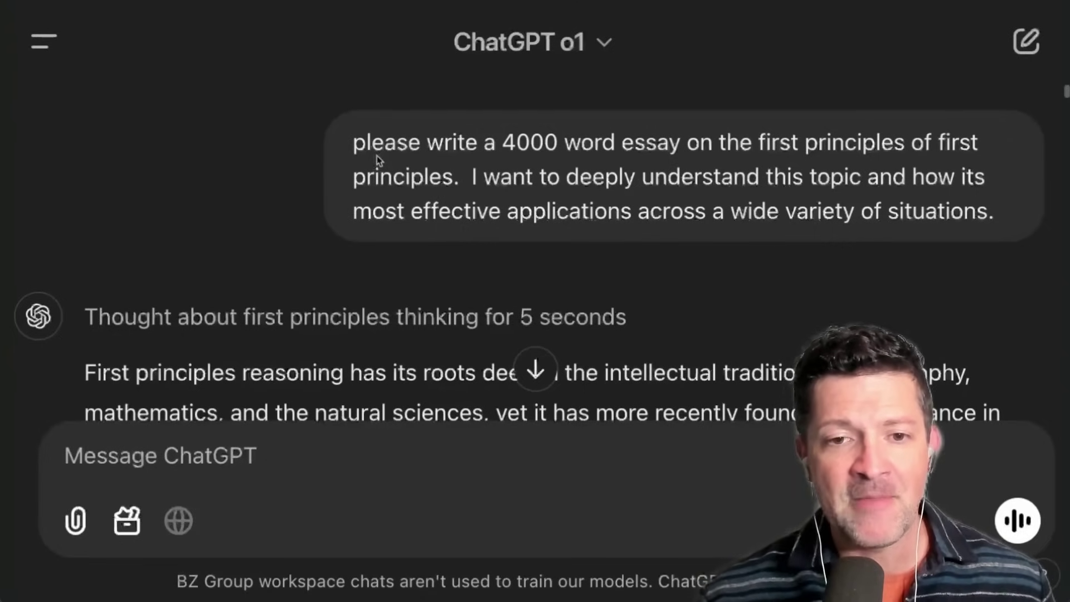
pyautogui.scroll(-2, 440, 272)
pyautogui.scroll(-15, 441, 273)
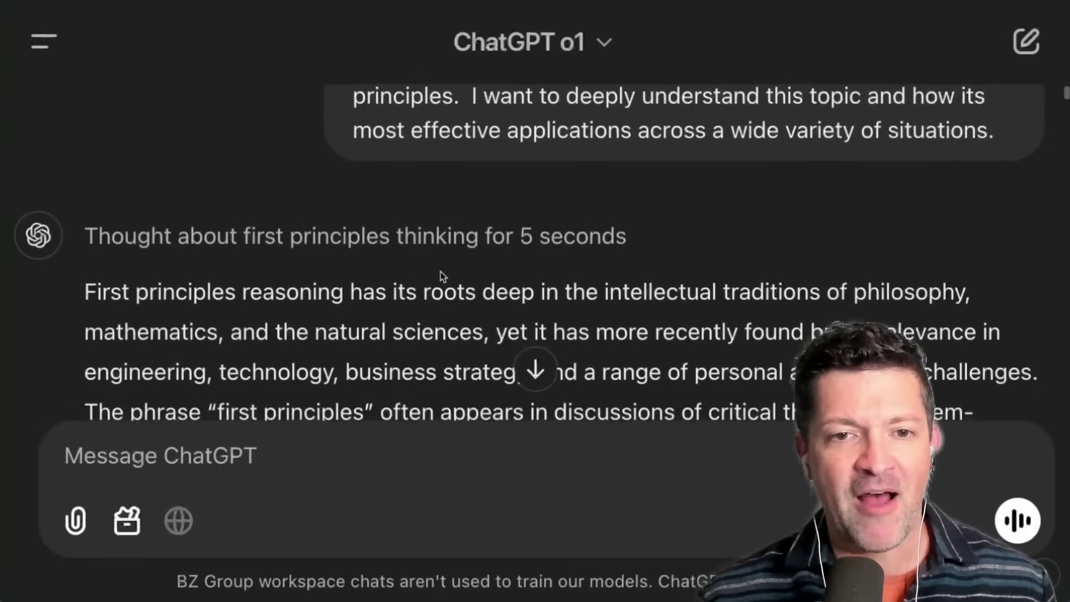
pyautogui.scroll(-20, 440, 273)
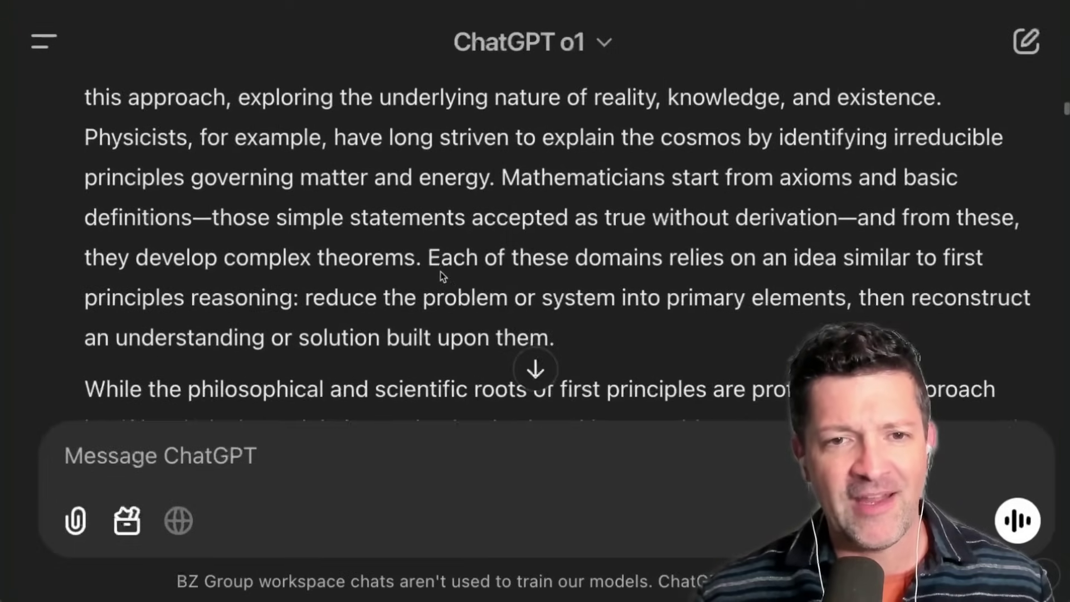
pyautogui.scroll(-20, 440, 274)
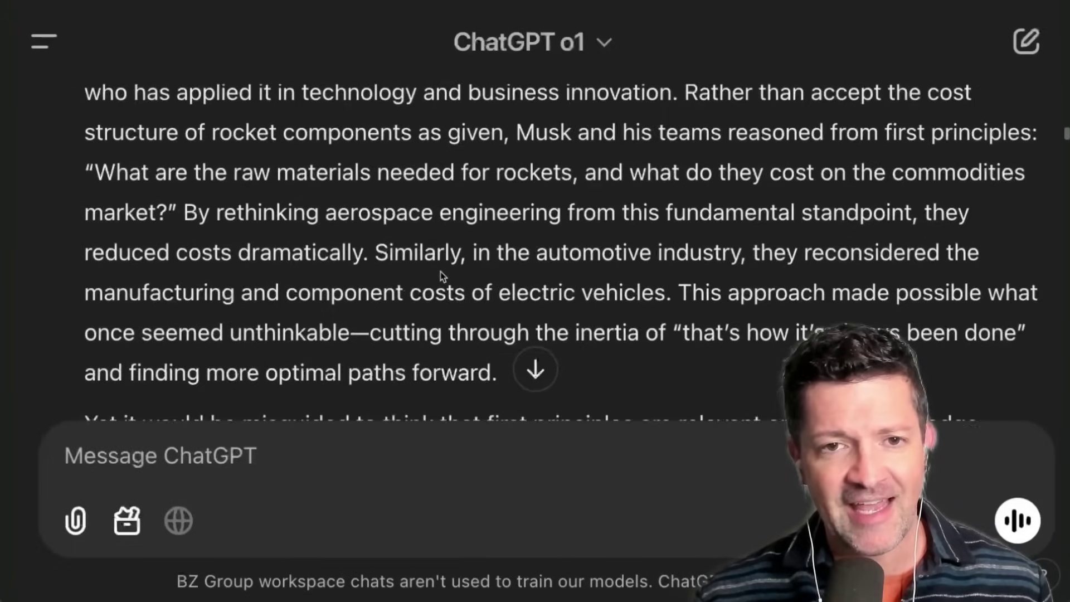
pyautogui.scroll(-20, 440, 273)
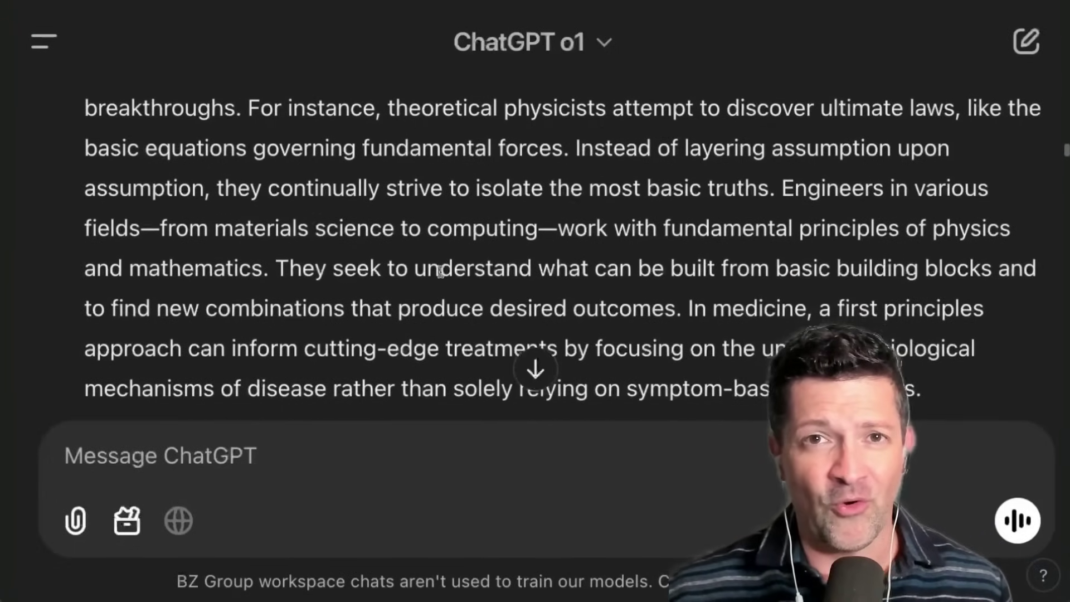
pyautogui.scroll(-20, 440, 271)
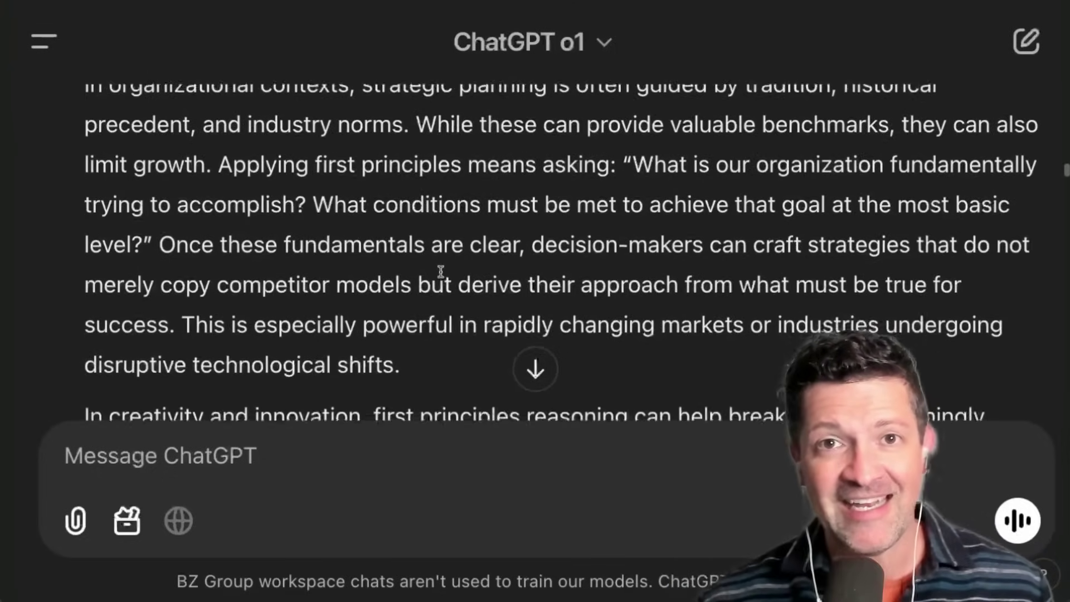
pyautogui.scroll(-15, 440, 272)
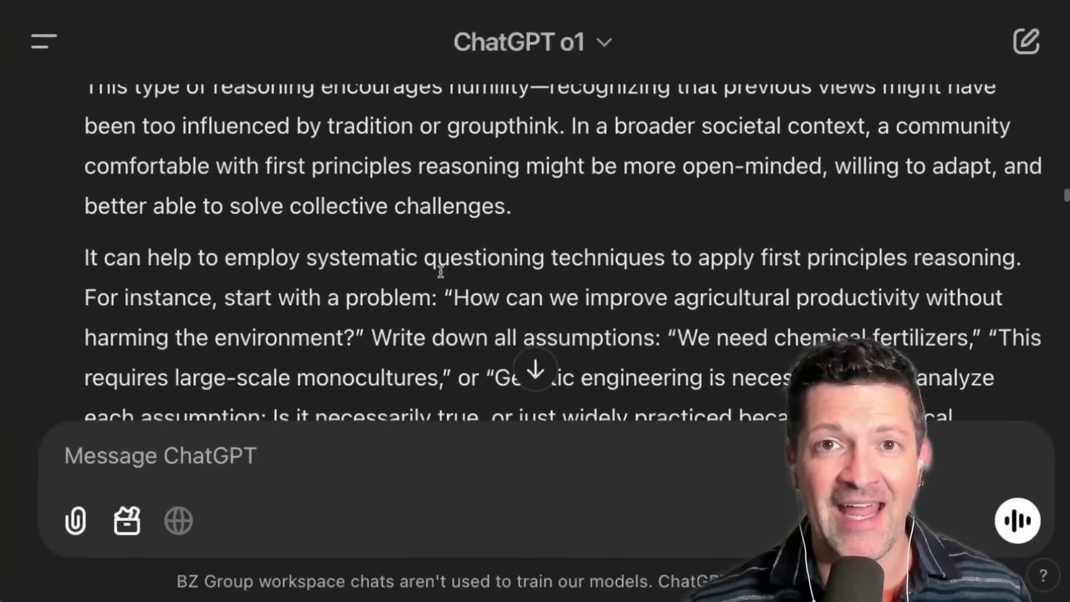
pyautogui.click(142, 350)
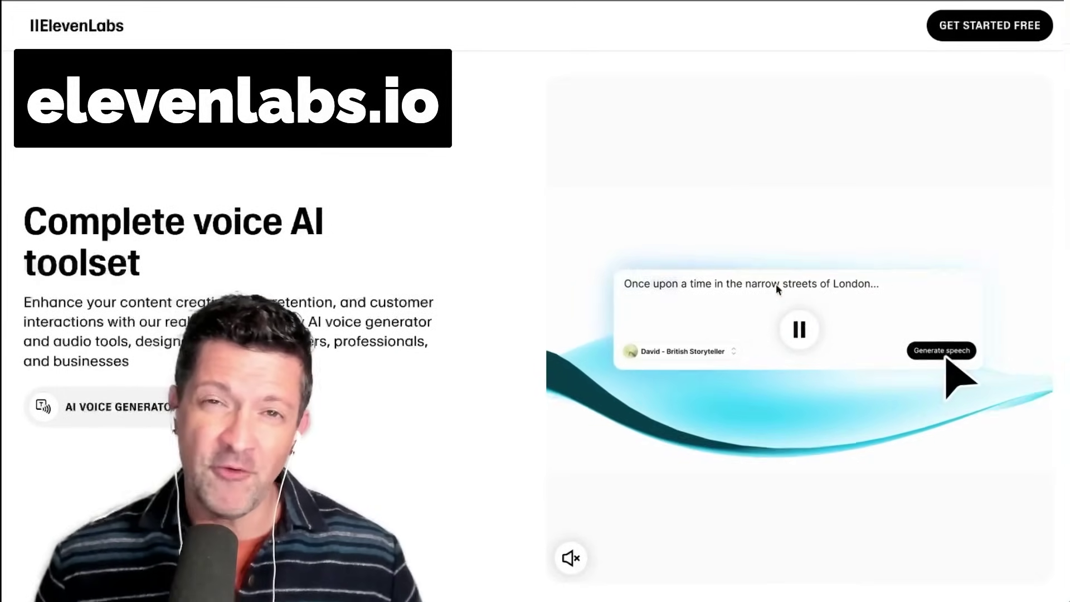
# Step: Open the ElevenLabs Projects area for long-form speech content
pyautogui.scroll(-2, 776, 283)
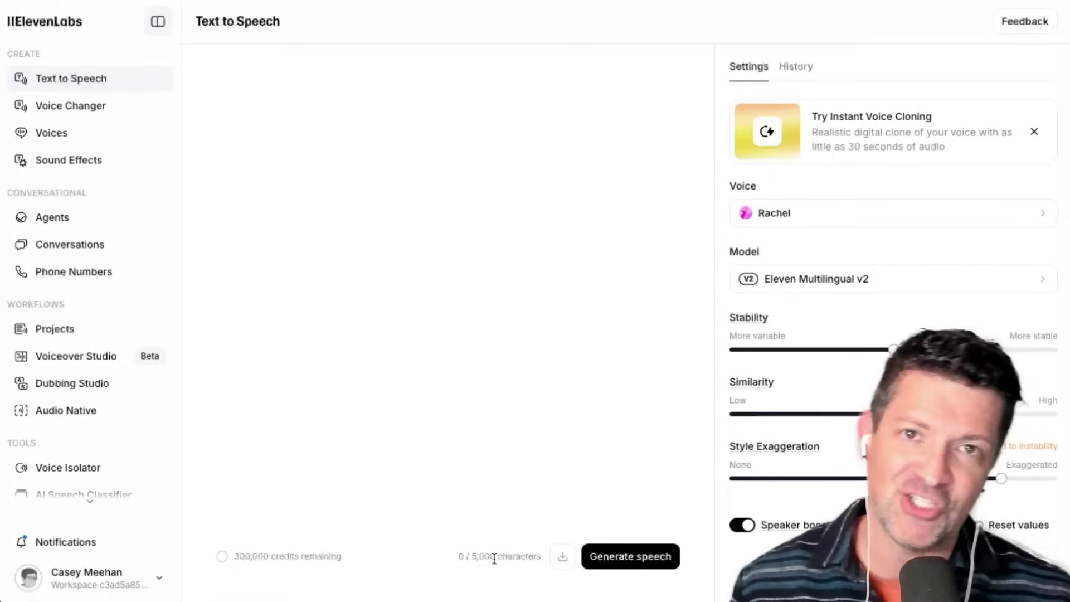
pyautogui.click(88, 338)
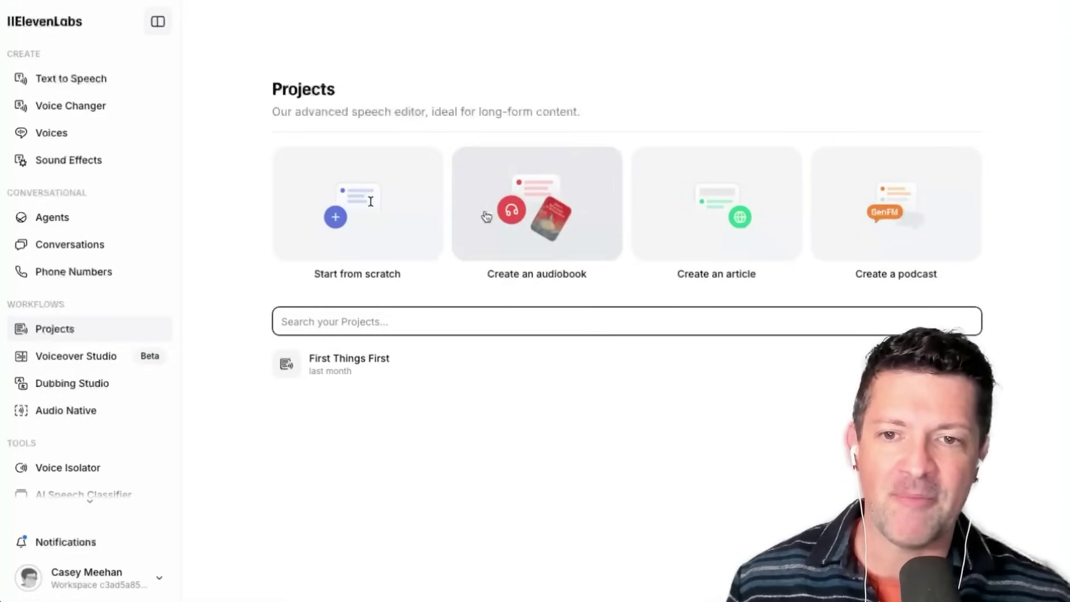
# Step: Create a blank project from scratch with Eleven Multilingual v2 at Standard quality
pyautogui.click(353, 211)
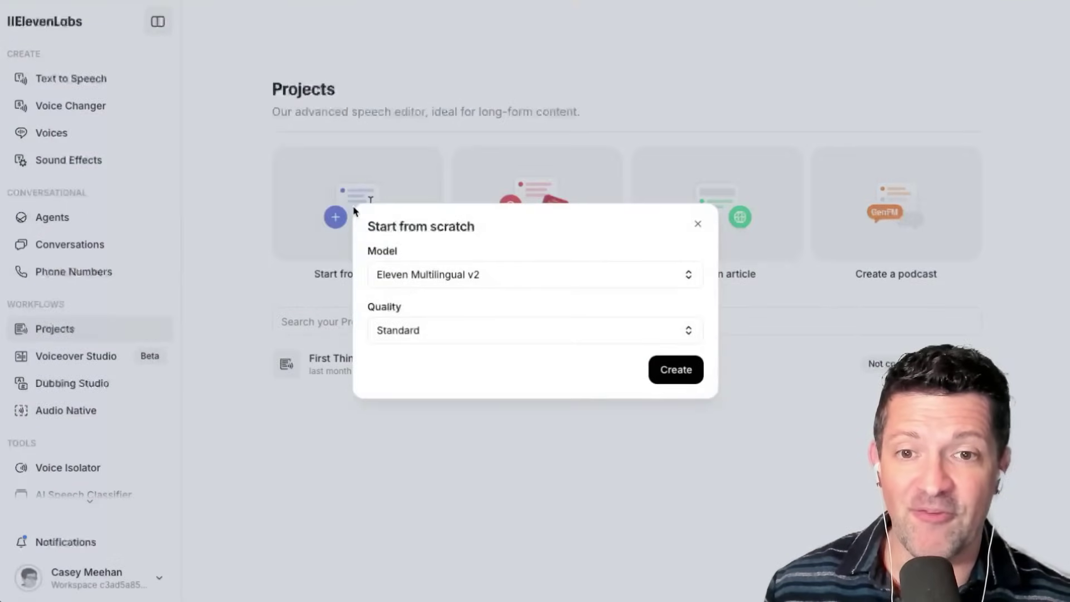
pyautogui.click(427, 283)
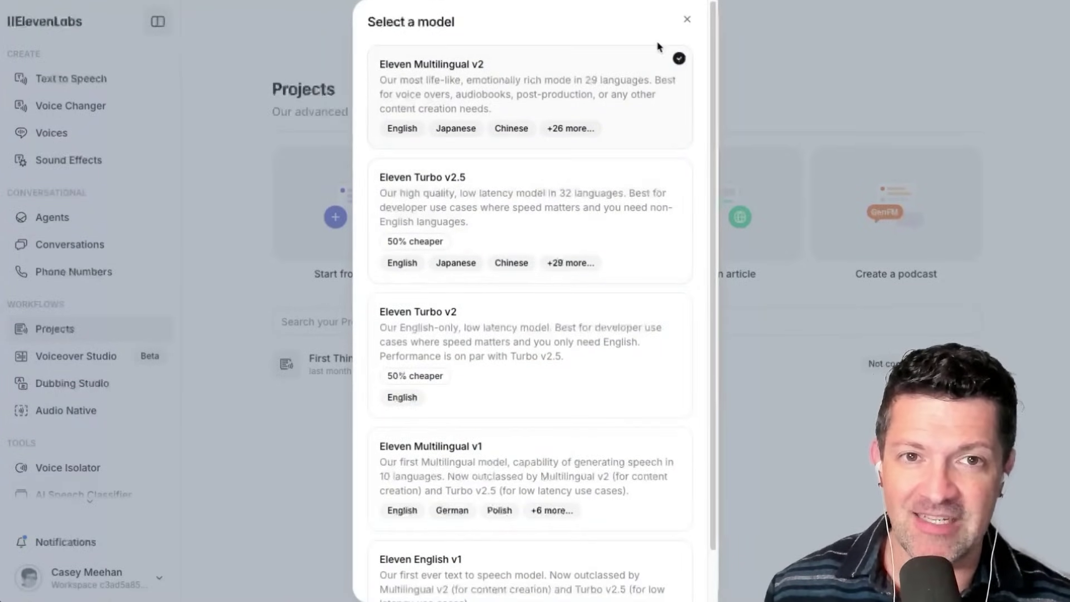
pyautogui.click(688, 20)
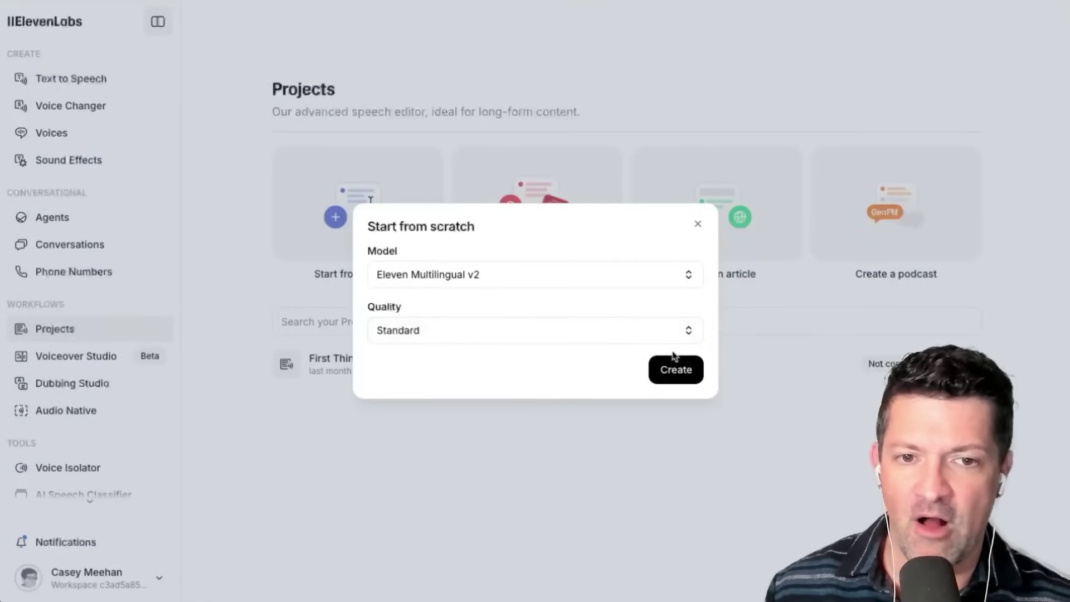
pyautogui.click(676, 370)
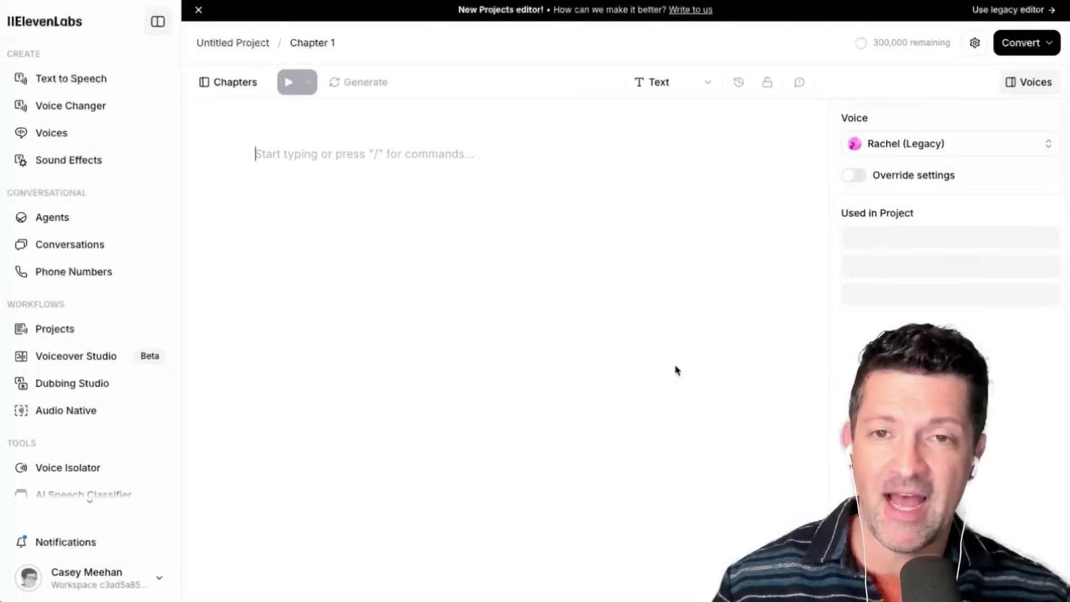
# Step: Paste the first-principles essay into Chapter 1, then play and pause its generated narration
pyautogui.hotkey('ctrl', 'v')
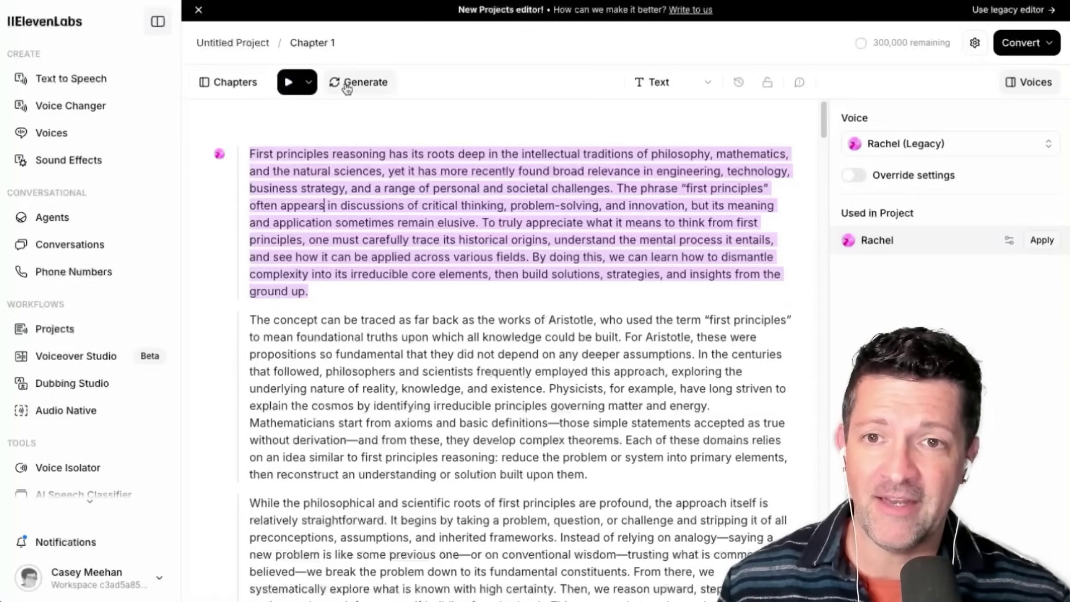
pyautogui.click(289, 82)
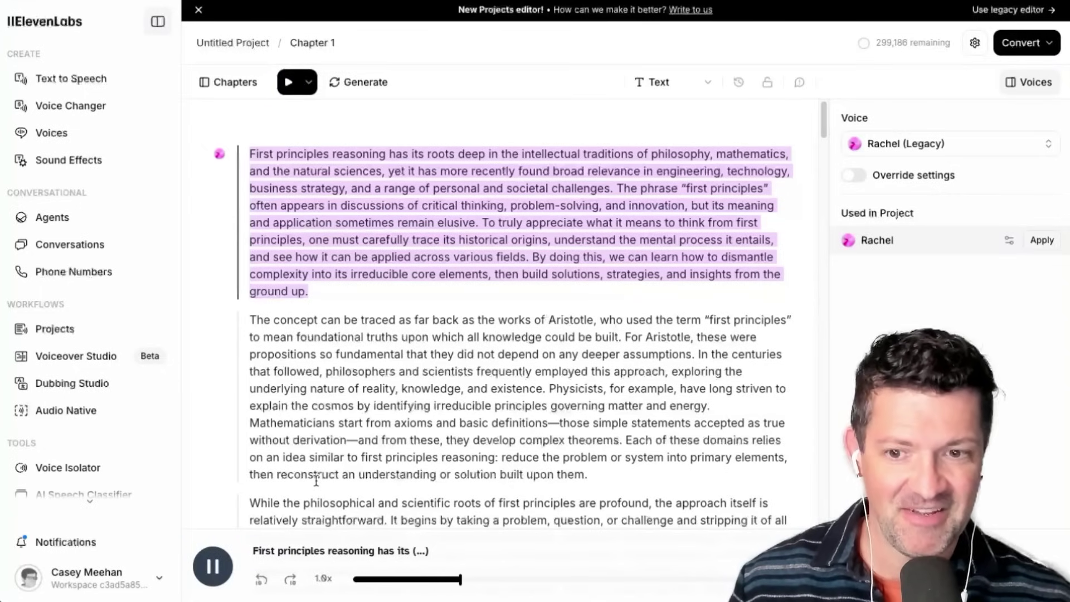
pyautogui.click(213, 567)
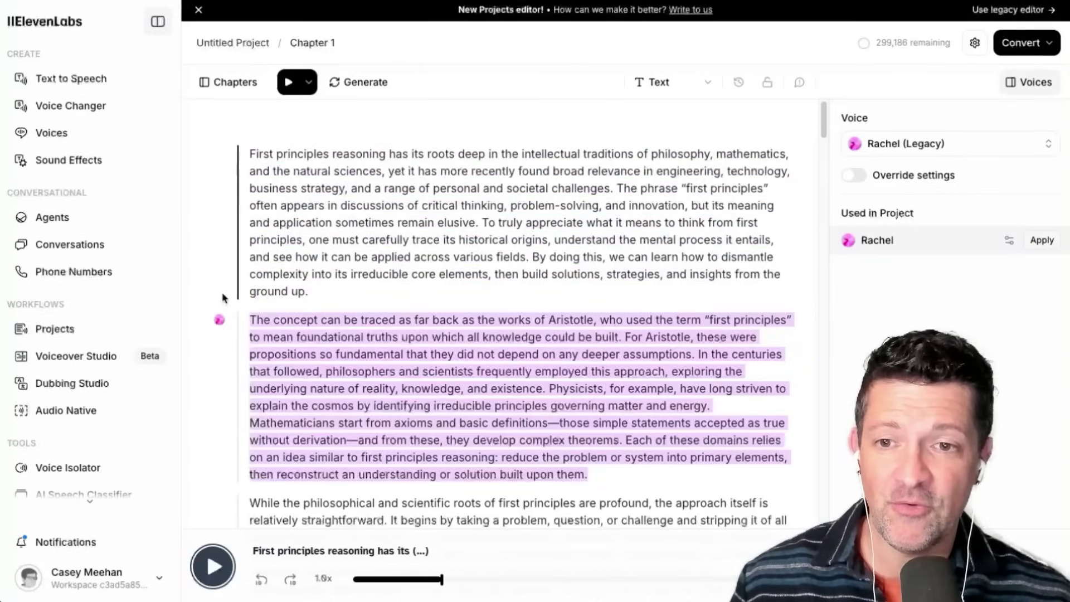
pyautogui.click(322, 373)
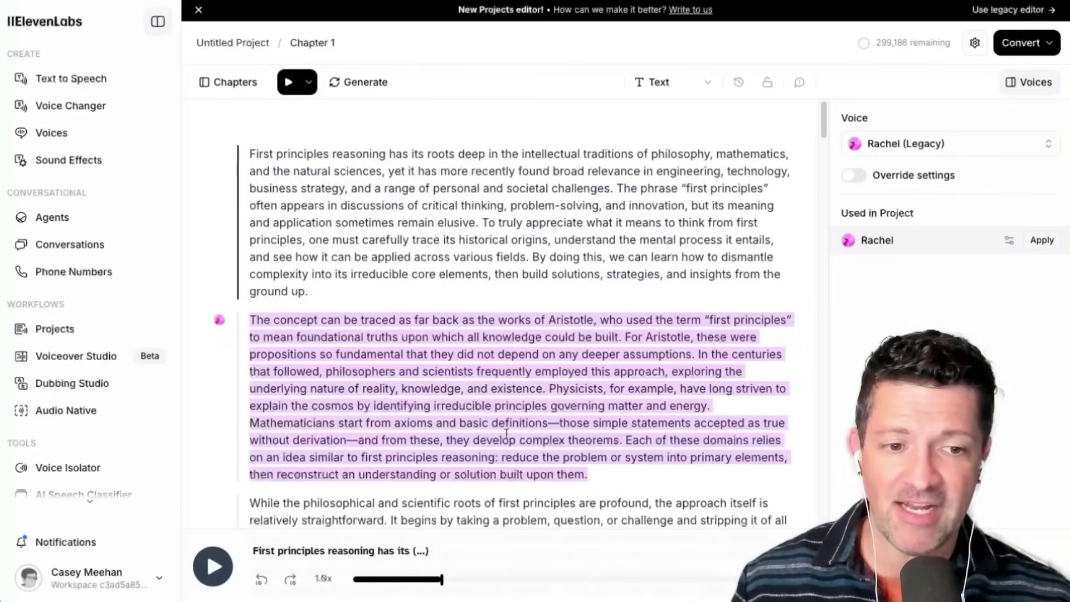
# Step: Browse the narrator voice list and keep Rachel (Legacy) as the project voice
pyautogui.scroll(-1, 697, 363)
pyautogui.click(943, 145)
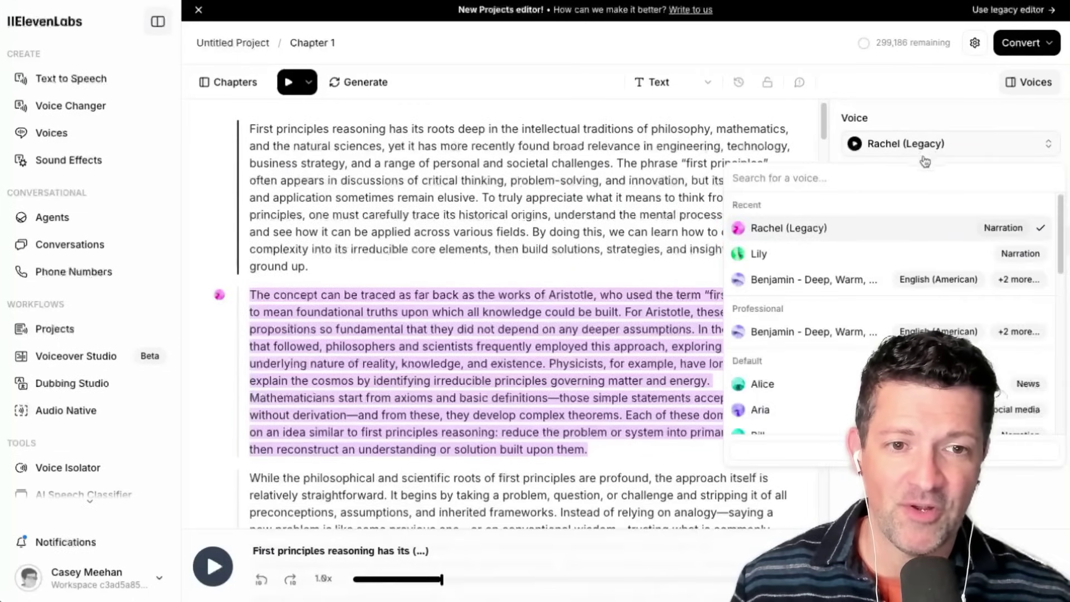
pyautogui.scroll(-8, 864, 354)
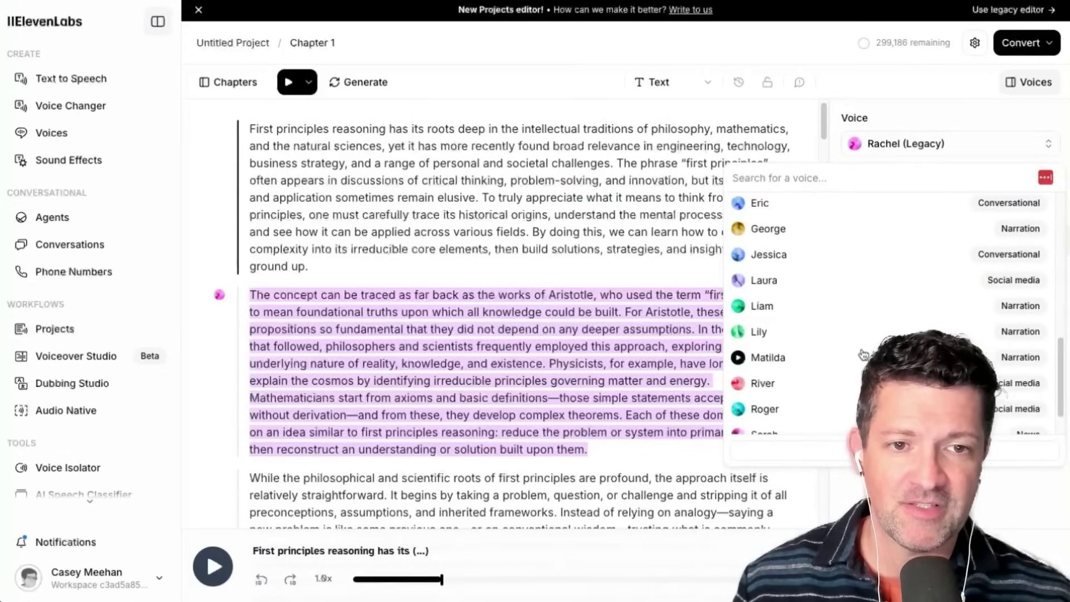
pyautogui.scroll(-2, 864, 354)
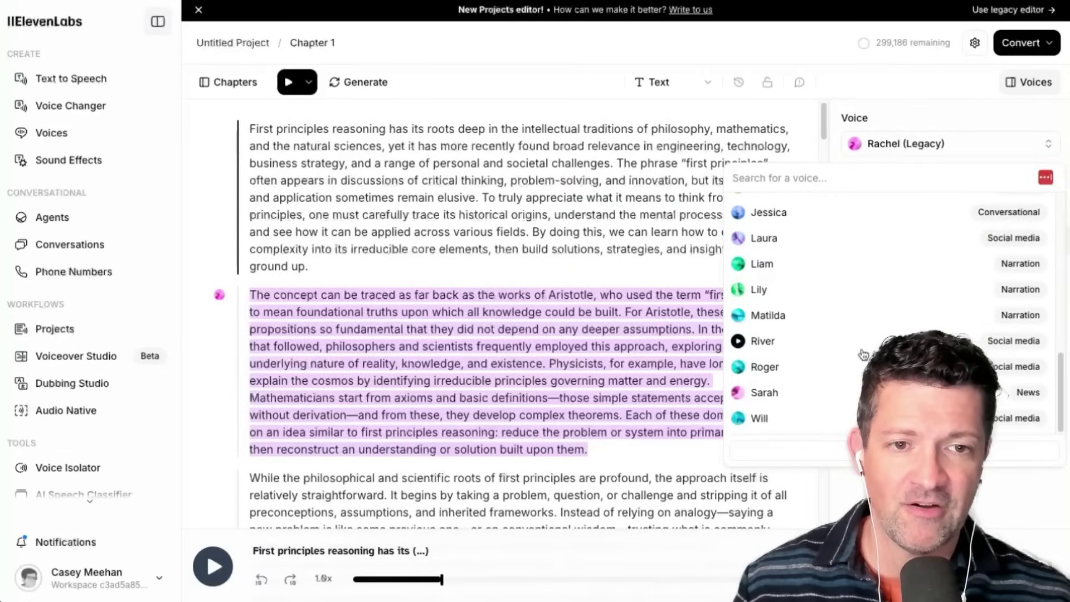
pyautogui.click(905, 121)
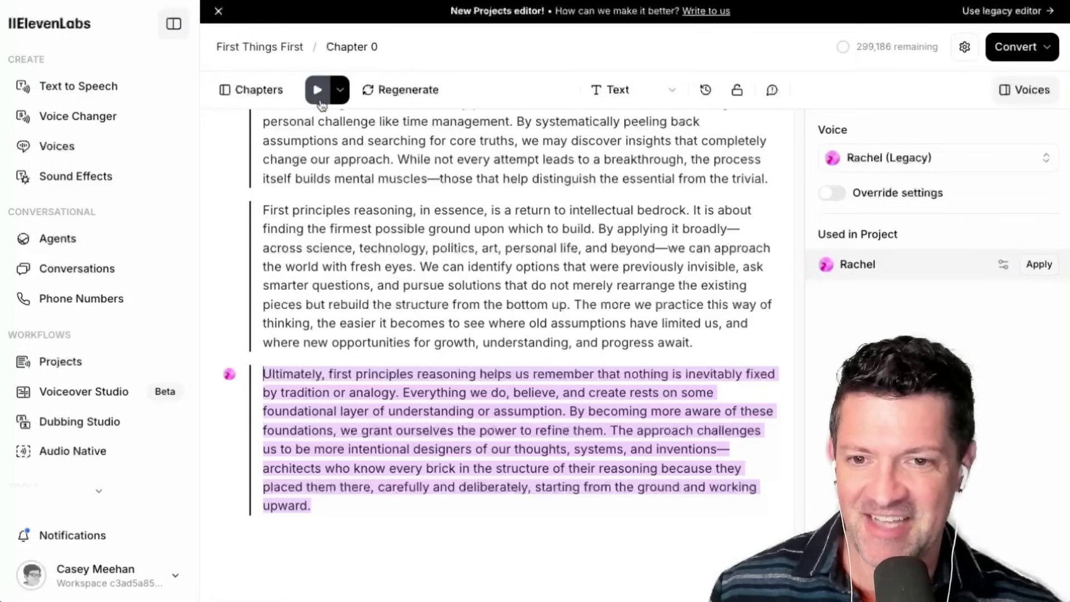
# Step: Play the final paragraph's narration, regenerate it, and listen to the new take
pyautogui.click(316, 93)
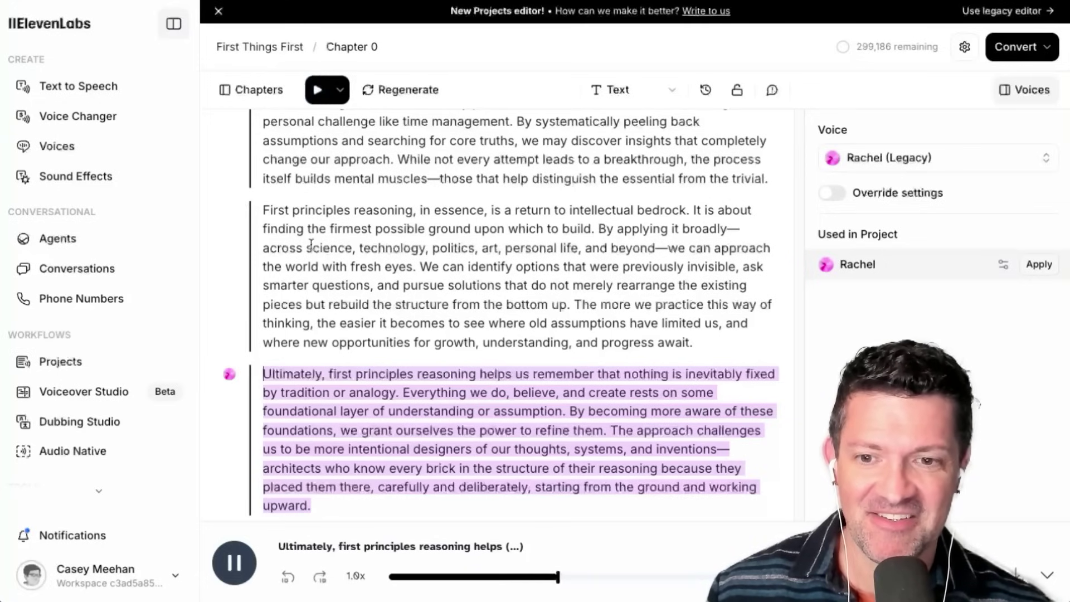
pyautogui.click(234, 563)
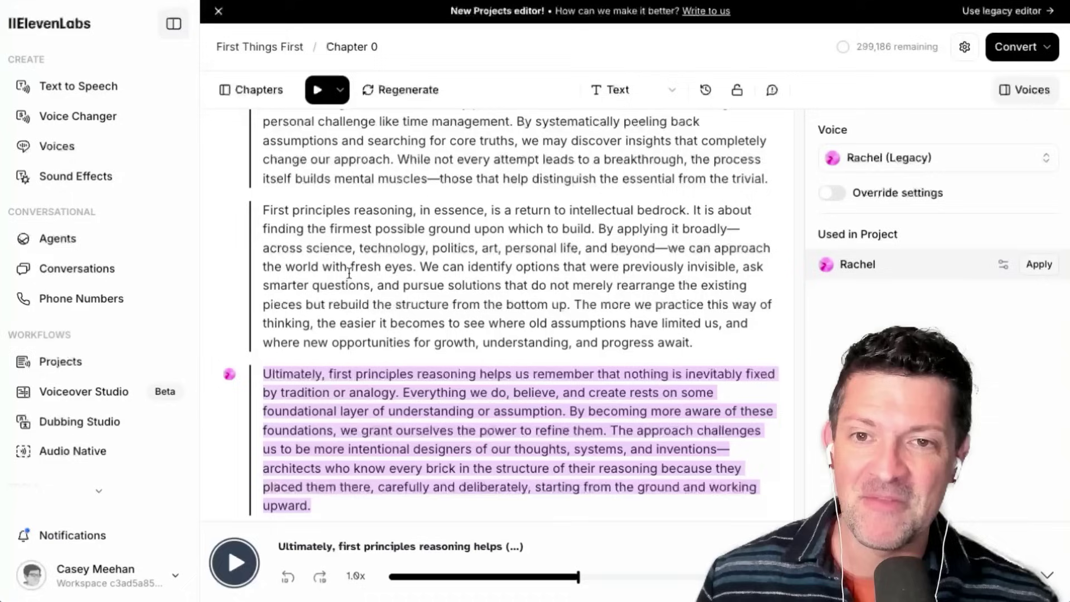
pyautogui.click(399, 94)
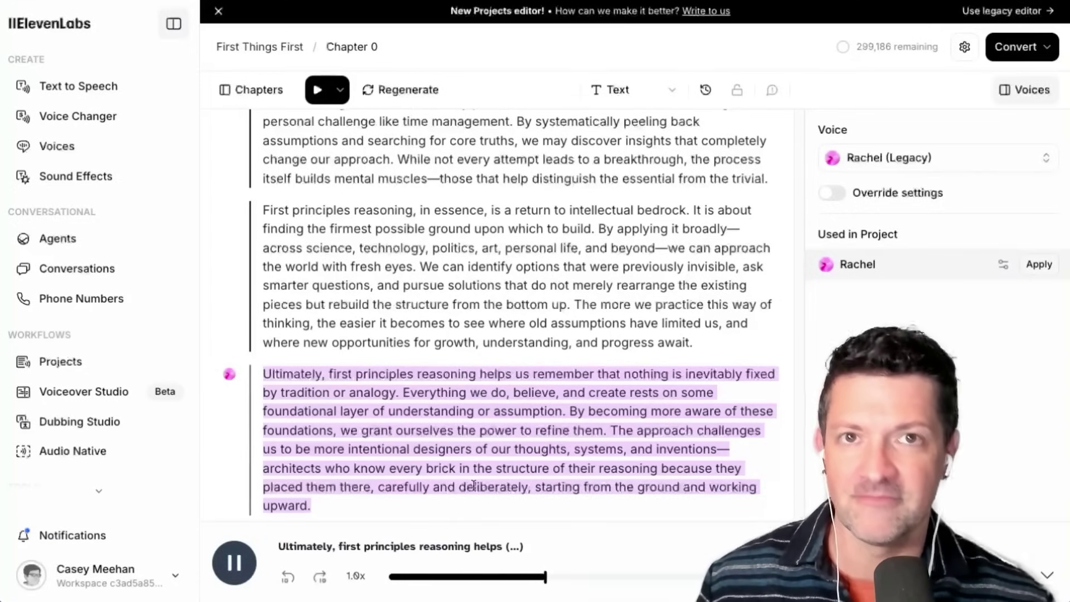
pyautogui.click(234, 563)
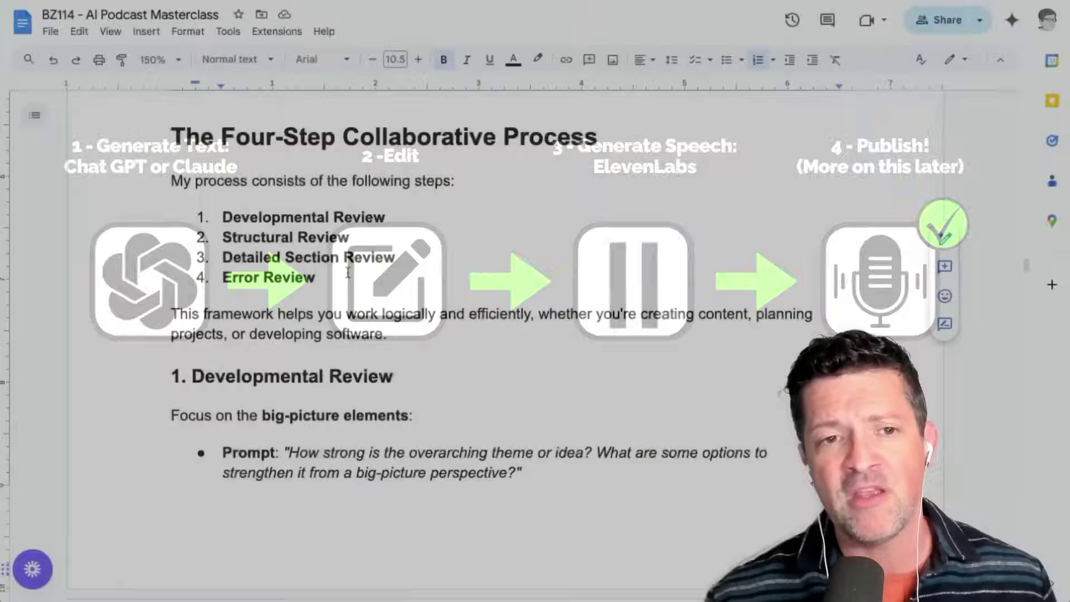
# Step: Select each of the four review steps in turn, then the Developmental Review prompt text
pyautogui.moveTo(348, 273); pyautogui.dragTo(222, 218)
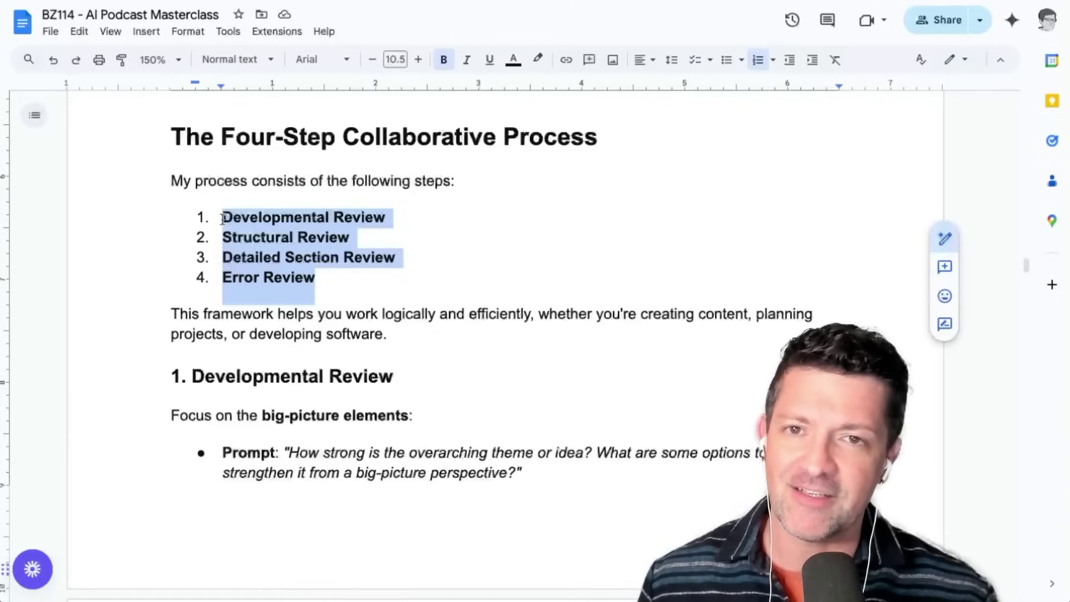
pyautogui.moveTo(223, 218); pyautogui.dragTo(408, 218)
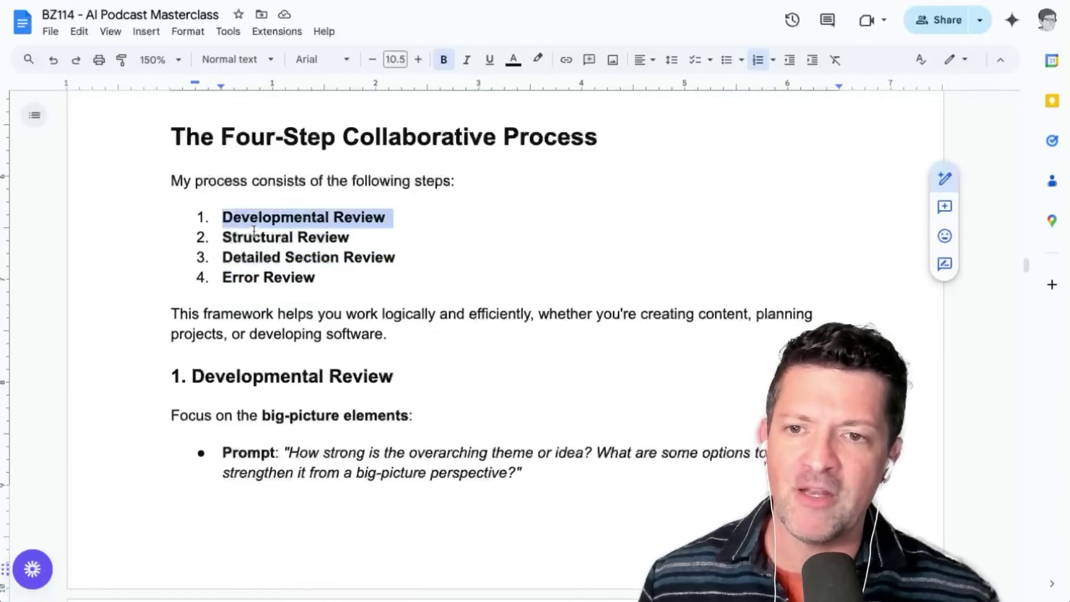
pyautogui.moveTo(224, 237); pyautogui.dragTo(383, 235)
pyautogui.moveTo(222, 258); pyautogui.dragTo(427, 248)
pyautogui.click(342, 272)
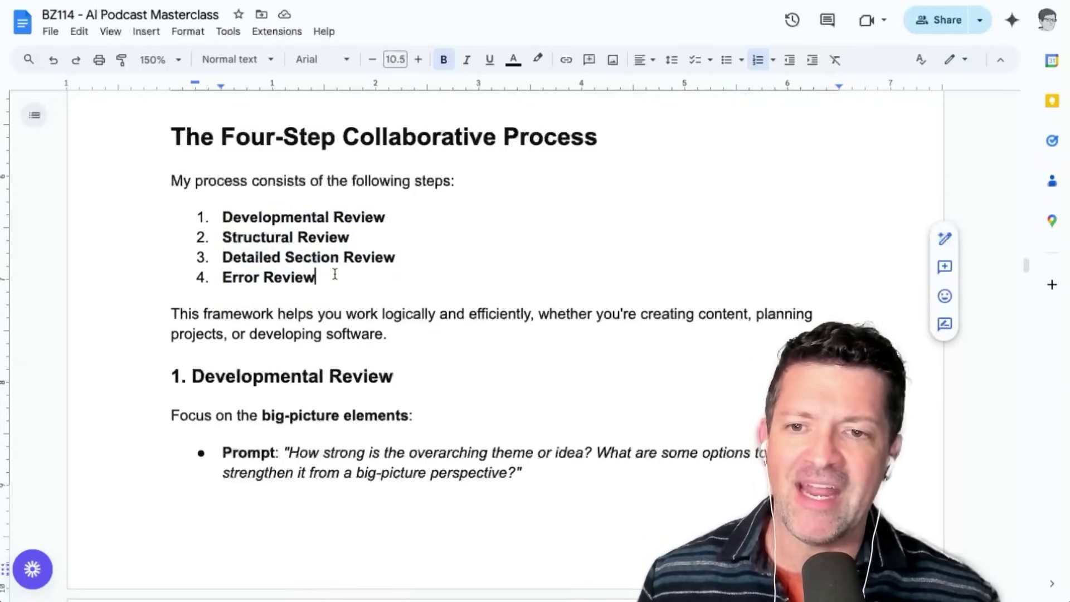
pyautogui.moveTo(332, 273); pyautogui.dragTo(227, 277)
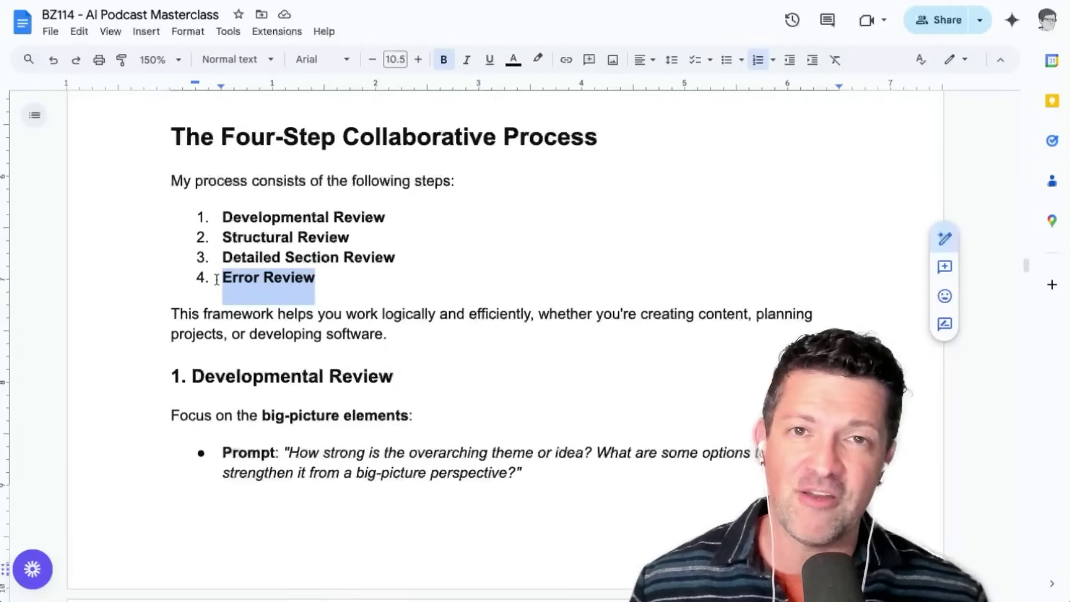
pyautogui.click(319, 336)
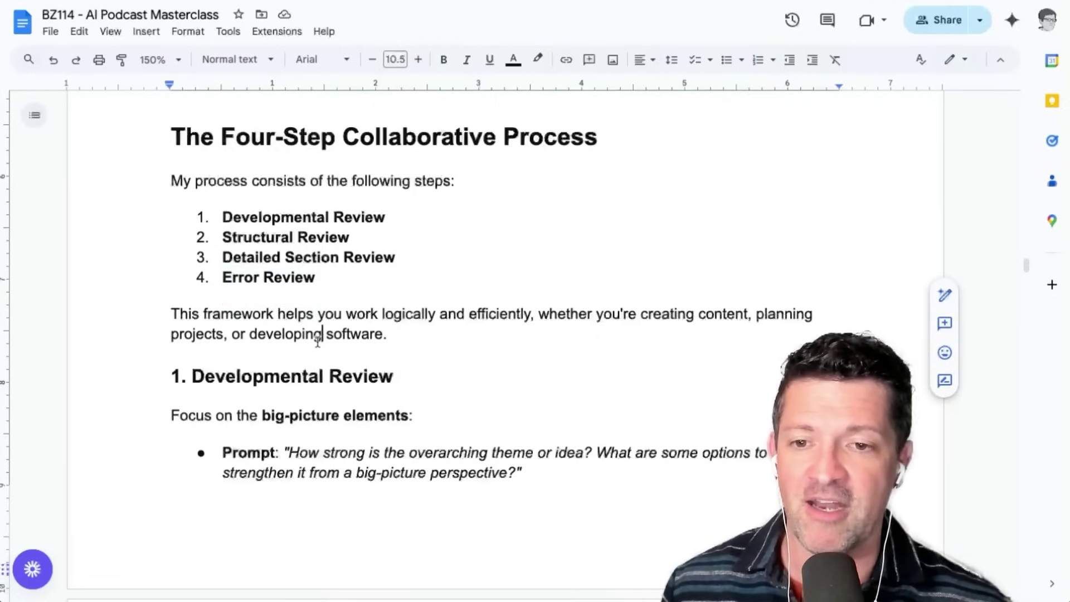
pyautogui.scroll(-4, 335, 354)
pyautogui.moveTo(522, 352); pyautogui.dragTo(285, 330)
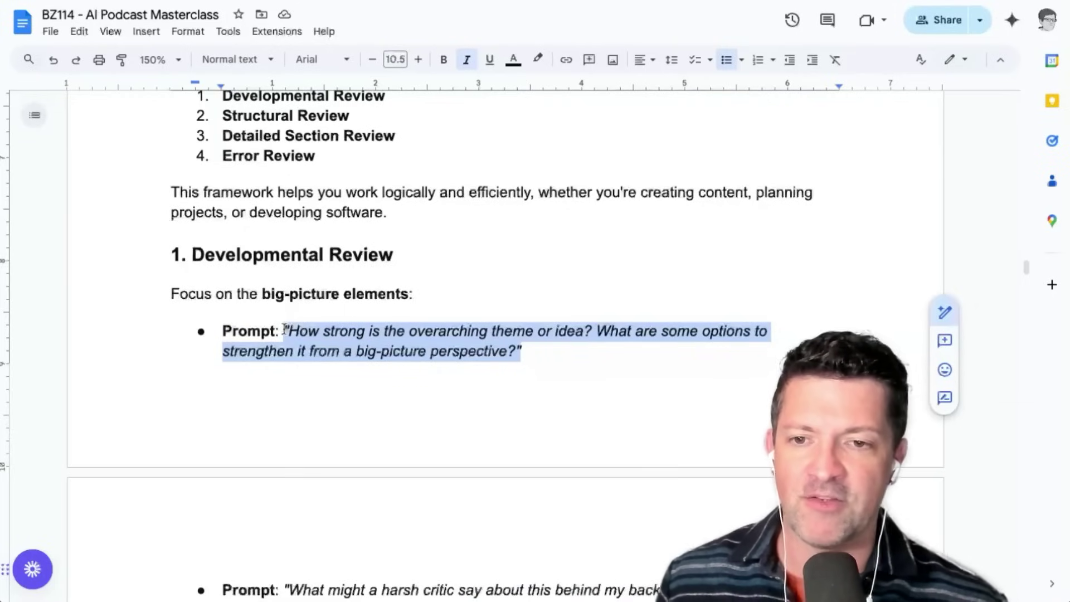
# Step: Clear the prompt selection and scroll down to the Detailed Section Review prompts
pyautogui.scroll(-3, 285, 329)
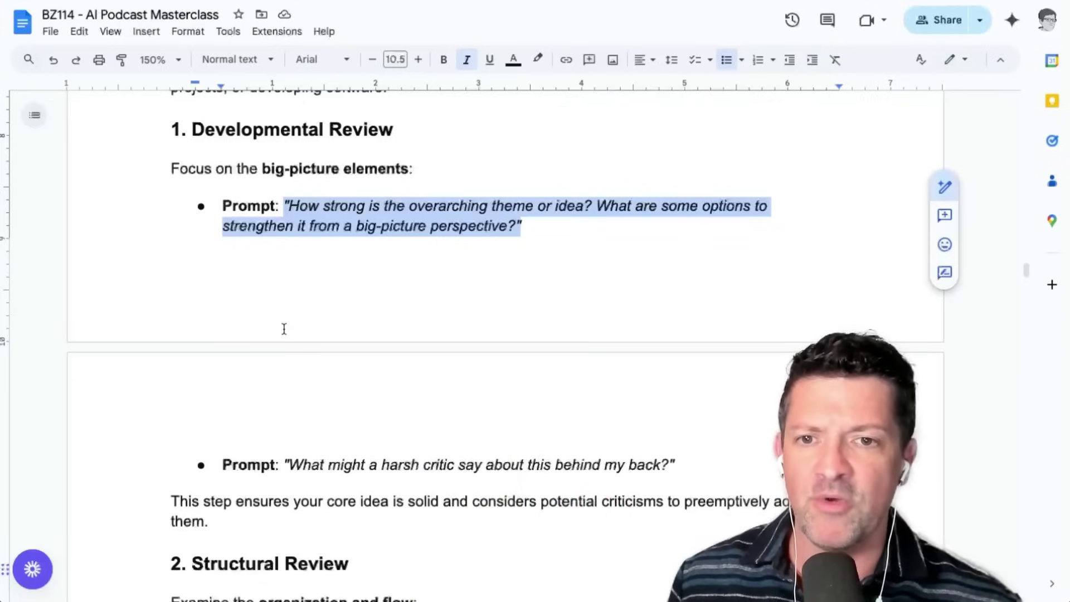
pyautogui.click(425, 223)
pyautogui.scroll(-2, 549, 207)
pyautogui.scroll(-5, 549, 208)
pyautogui.scroll(-1, 549, 208)
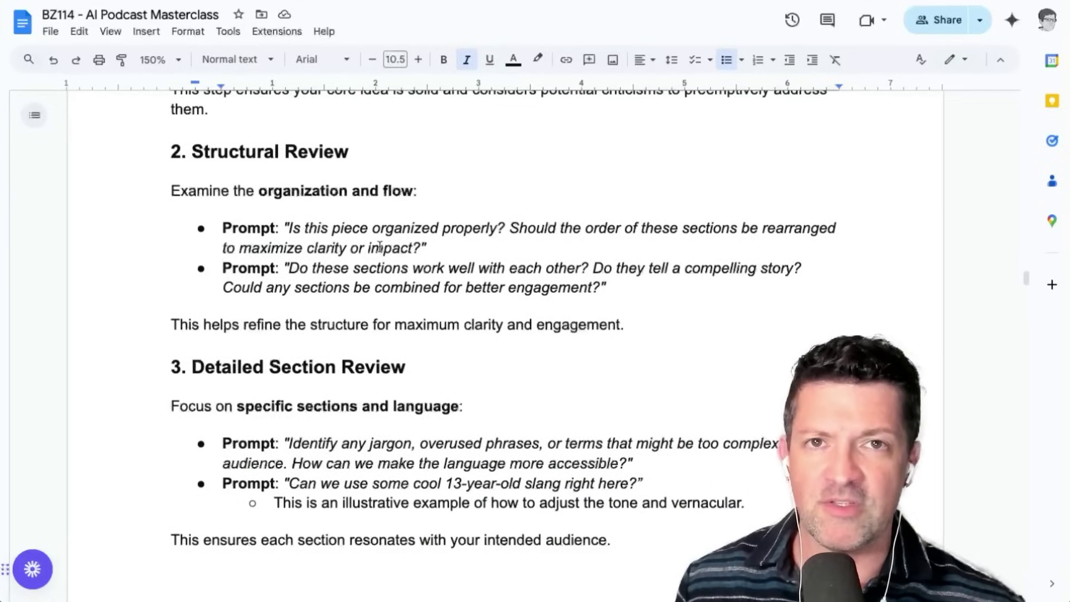
pyautogui.scroll(-2, 368, 274)
pyautogui.scroll(-2, 369, 275)
# Step: Select the jargon-and-accessibility prompt, then the two final proofreading prompts
pyautogui.moveTo(284, 271); pyautogui.dragTo(669, 284)
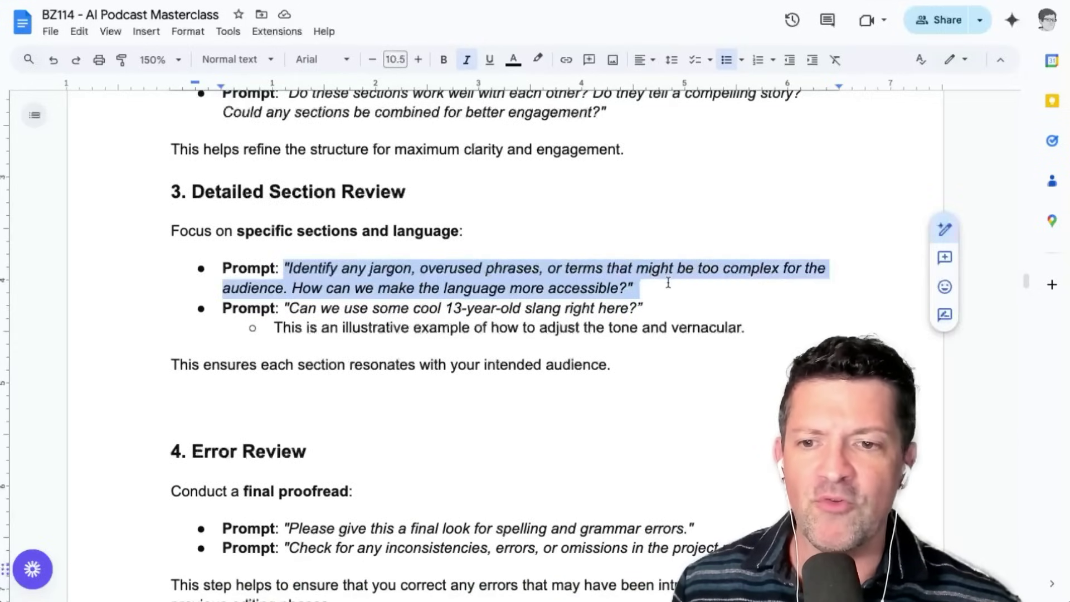
pyautogui.click(669, 283)
pyautogui.scroll(-4, 630, 340)
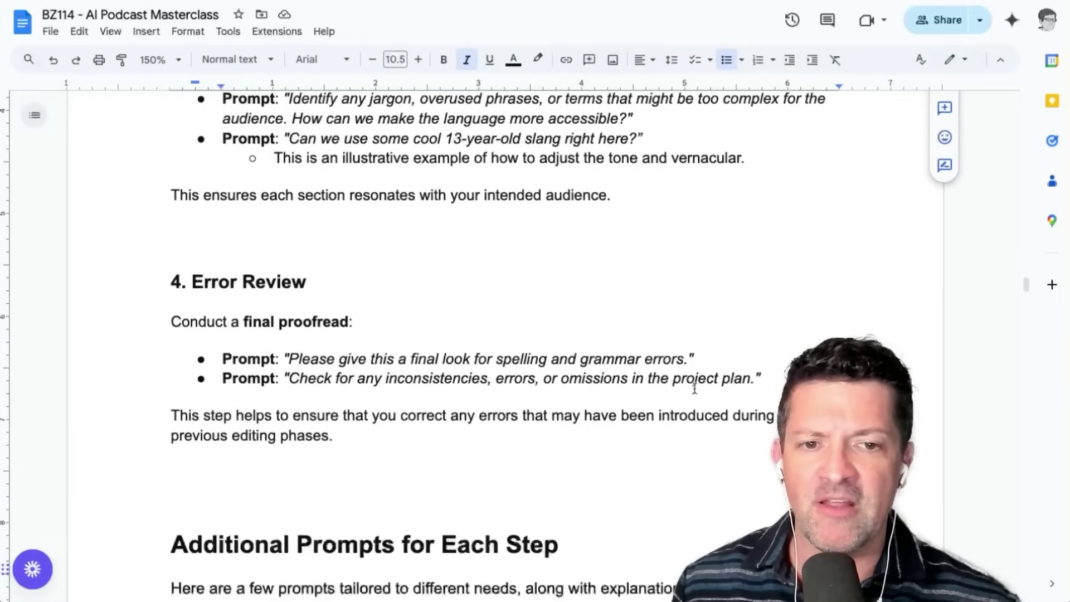
pyautogui.moveTo(760, 379); pyautogui.dragTo(407, 360)
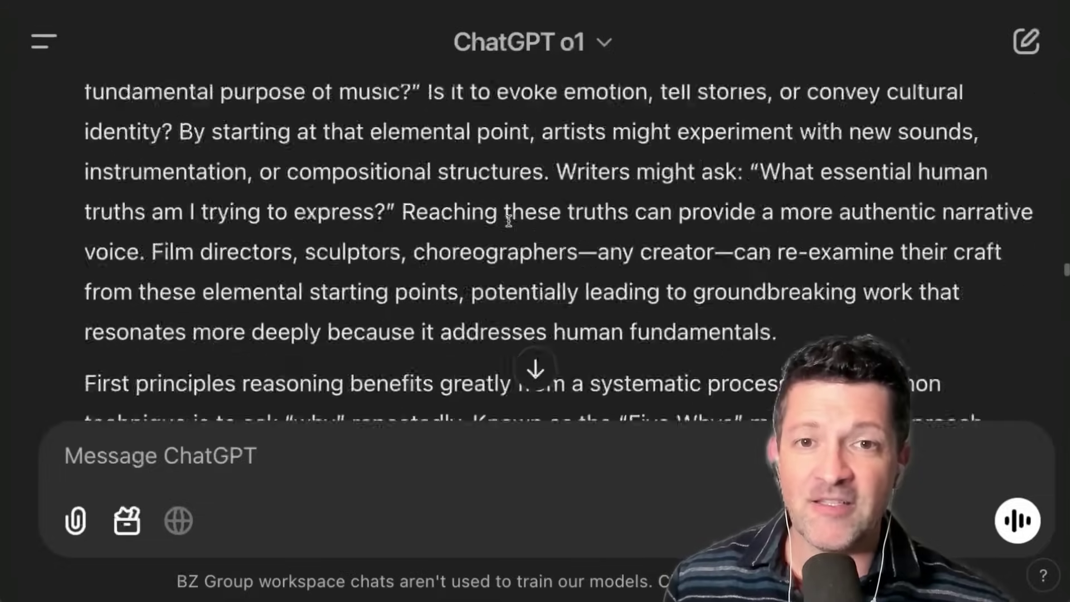
pyautogui.scroll(20, 509, 221)
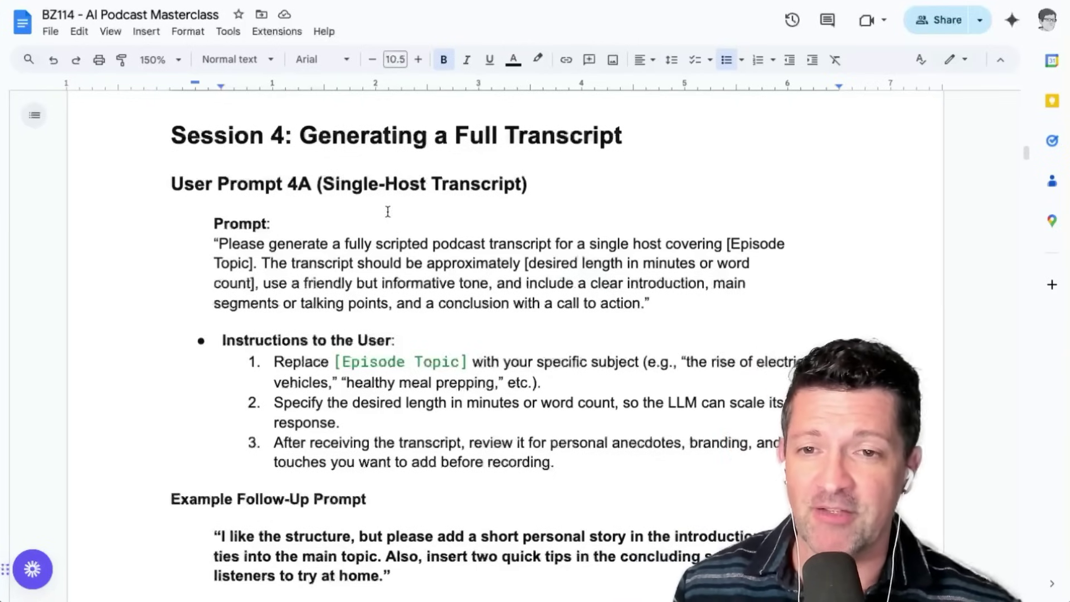
# Step: Select the User Prompt 4A single-host transcript text and its desired-length wording
pyautogui.moveTo(645, 307); pyautogui.dragTo(222, 247)
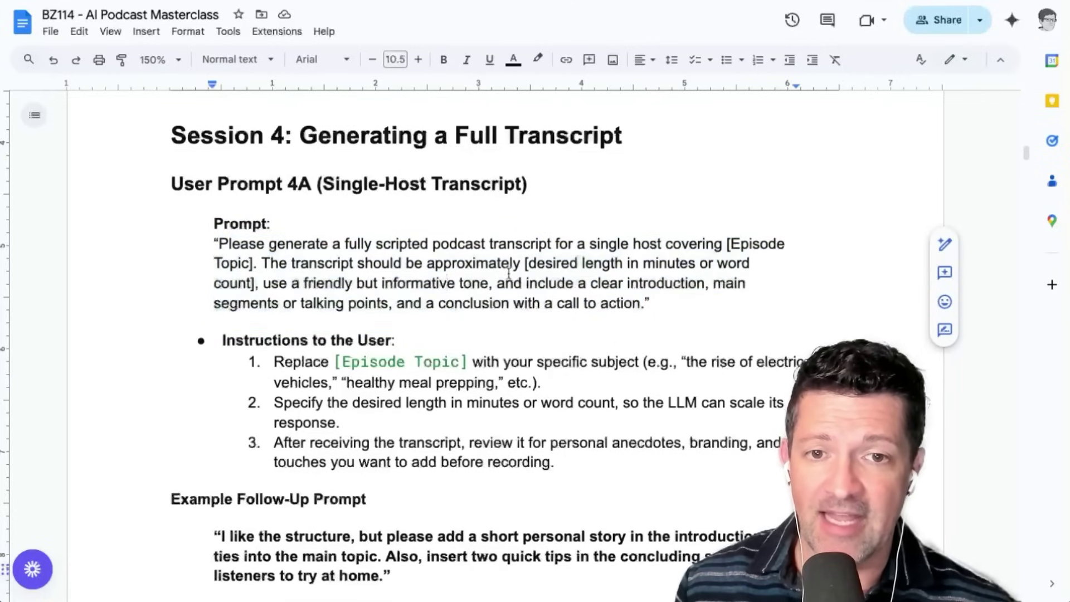
pyautogui.moveTo(524, 263); pyautogui.dragTo(567, 283)
pyautogui.click(382, 280)
pyautogui.click(557, 303)
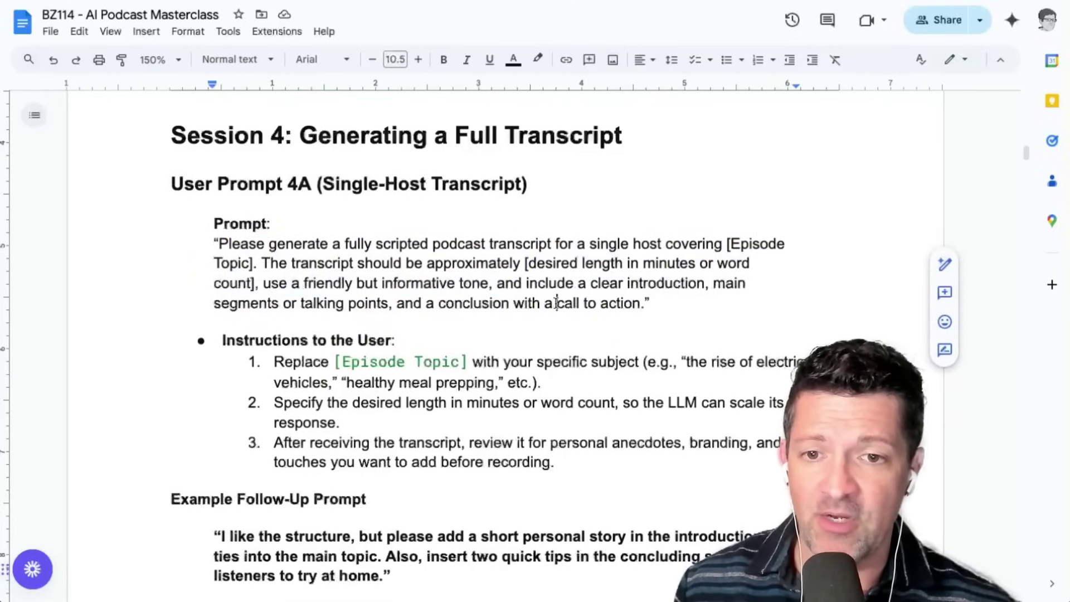
# Step: Select the multiple-speaker transcript prompt and the follow-up prompt's 'joke around' wording
pyautogui.scroll(-10, 557, 303)
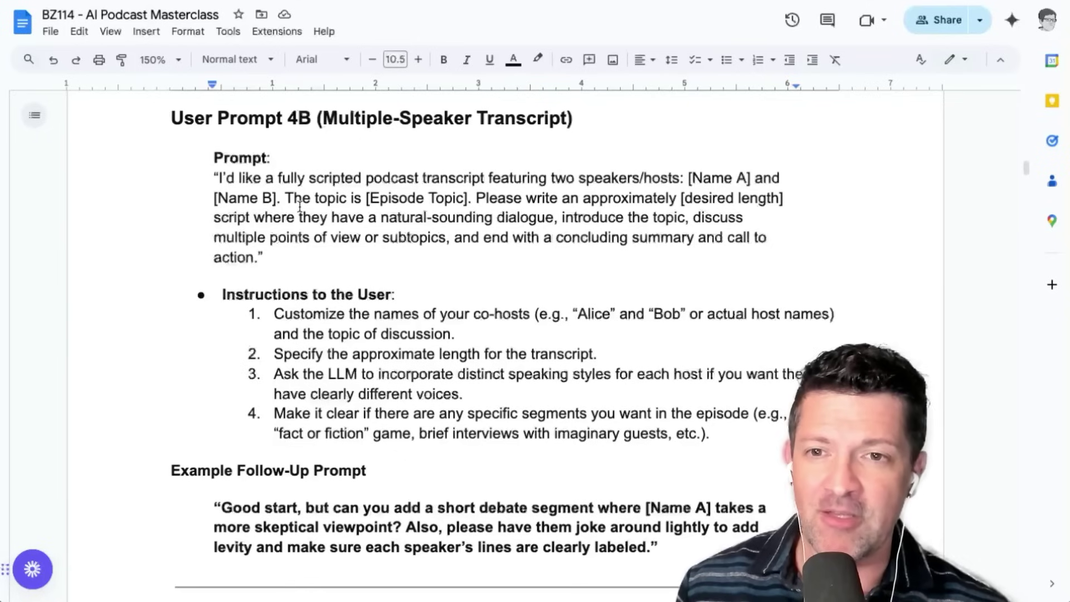
pyautogui.moveTo(219, 177); pyautogui.dragTo(285, 251)
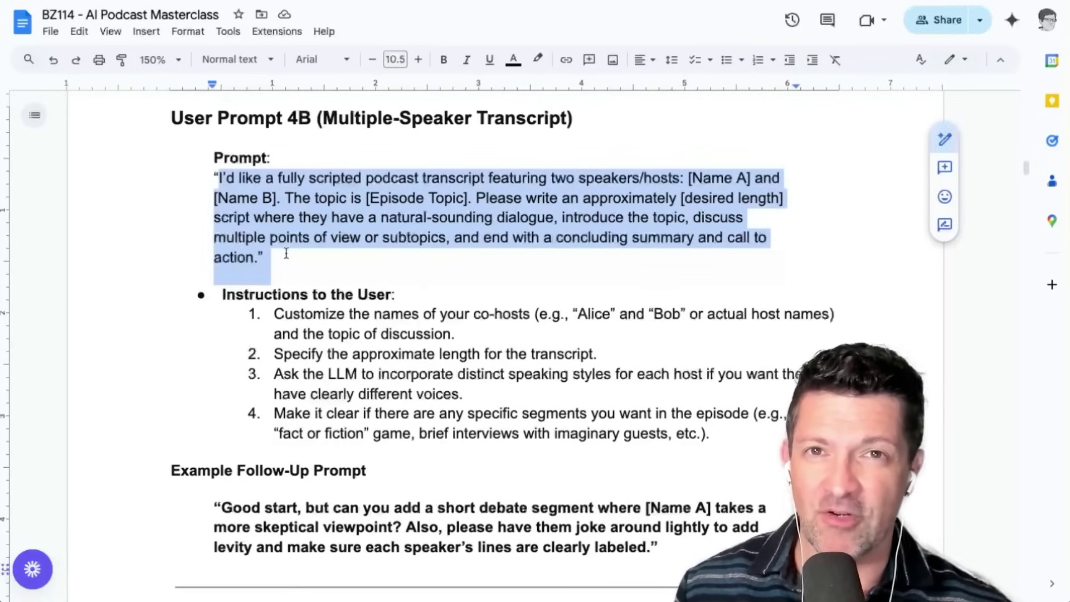
pyautogui.click(286, 254)
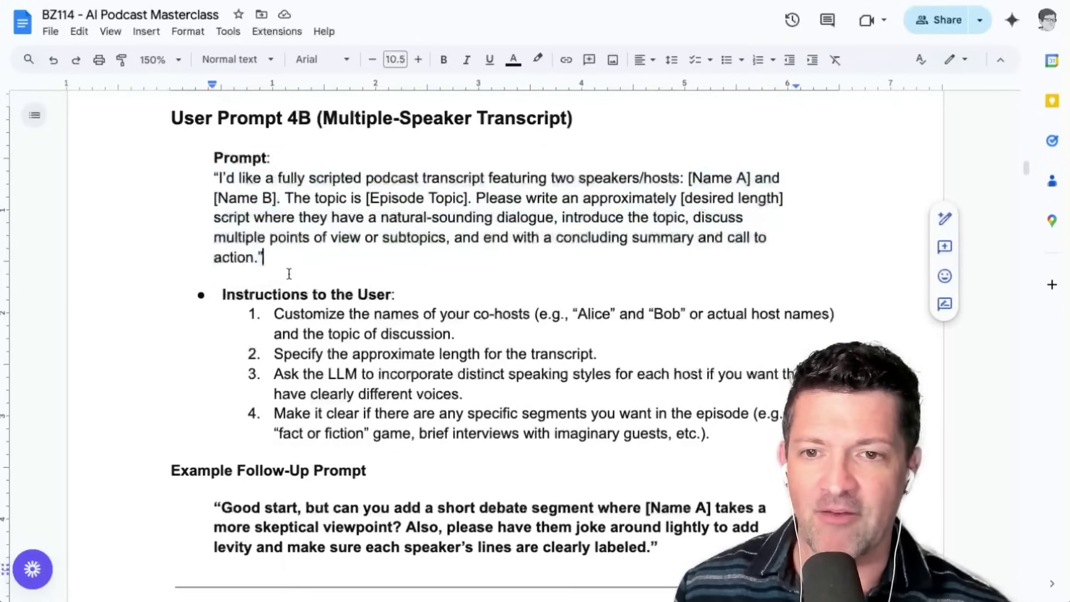
pyautogui.scroll(-2, 223, 428)
pyautogui.moveTo(221, 427); pyautogui.dragTo(646, 466)
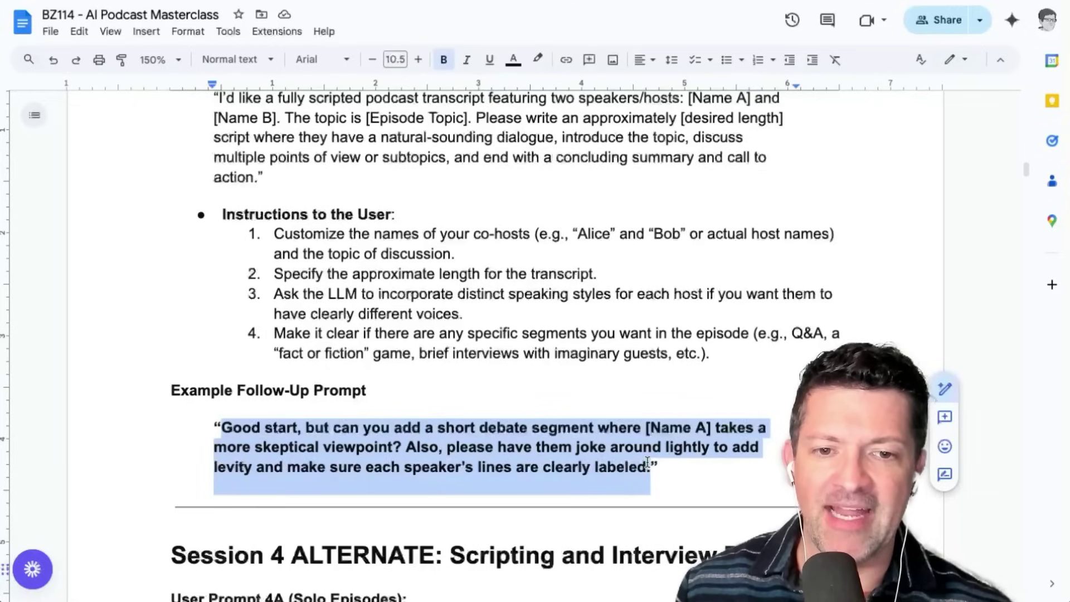
pyautogui.click(646, 466)
pyautogui.moveTo(577, 447); pyautogui.dragTo(677, 450)
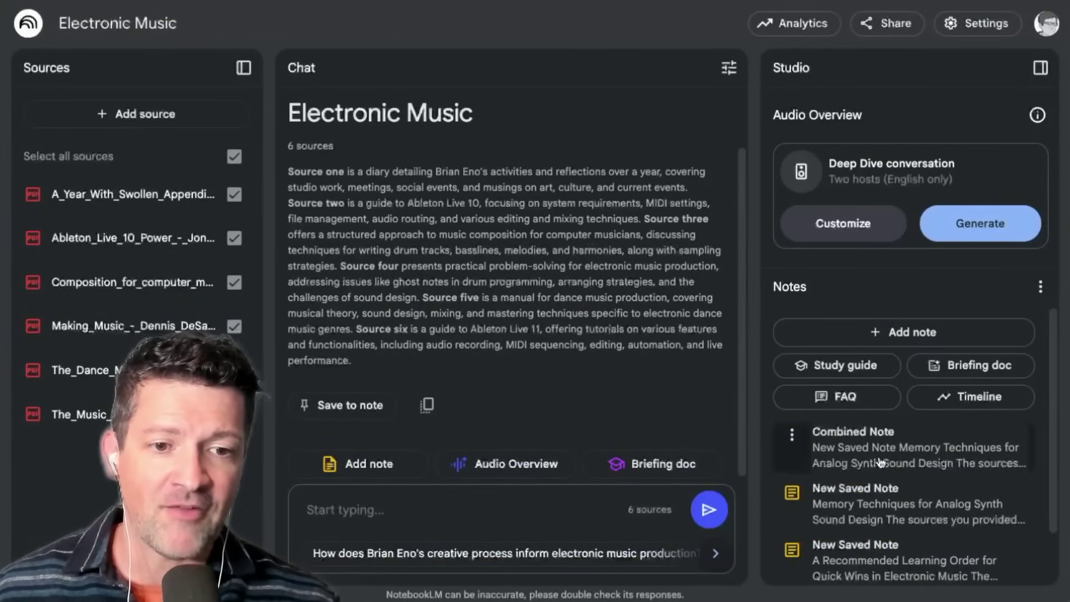
# Step: Open the Combined Note and select its text, ending at the five-step workflow overview
pyautogui.scroll(-1, 880, 462)
pyautogui.scroll(1, 879, 462)
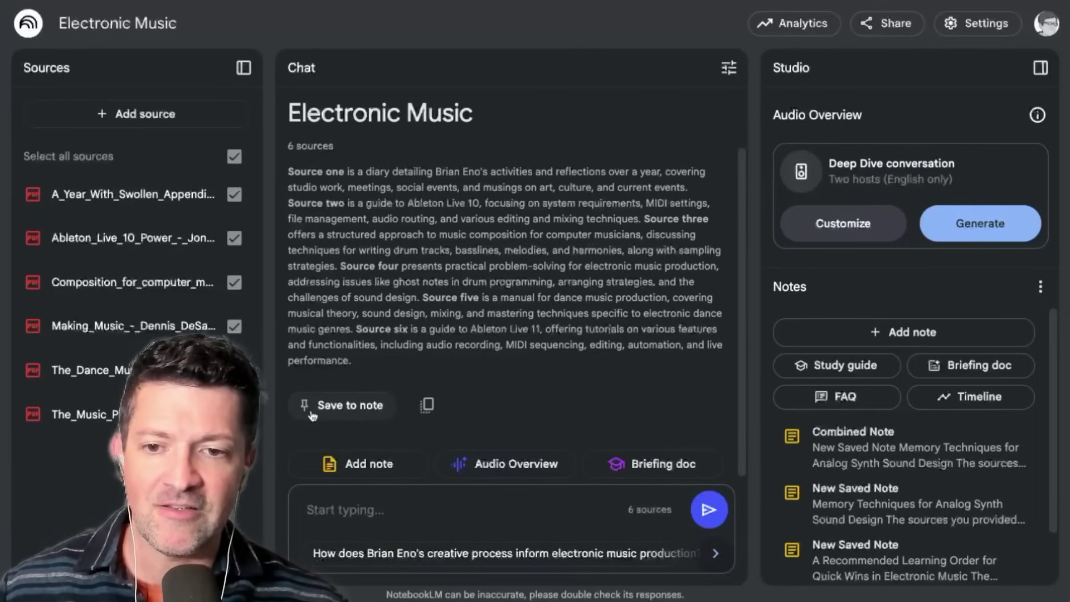
pyautogui.scroll(-1, 892, 449)
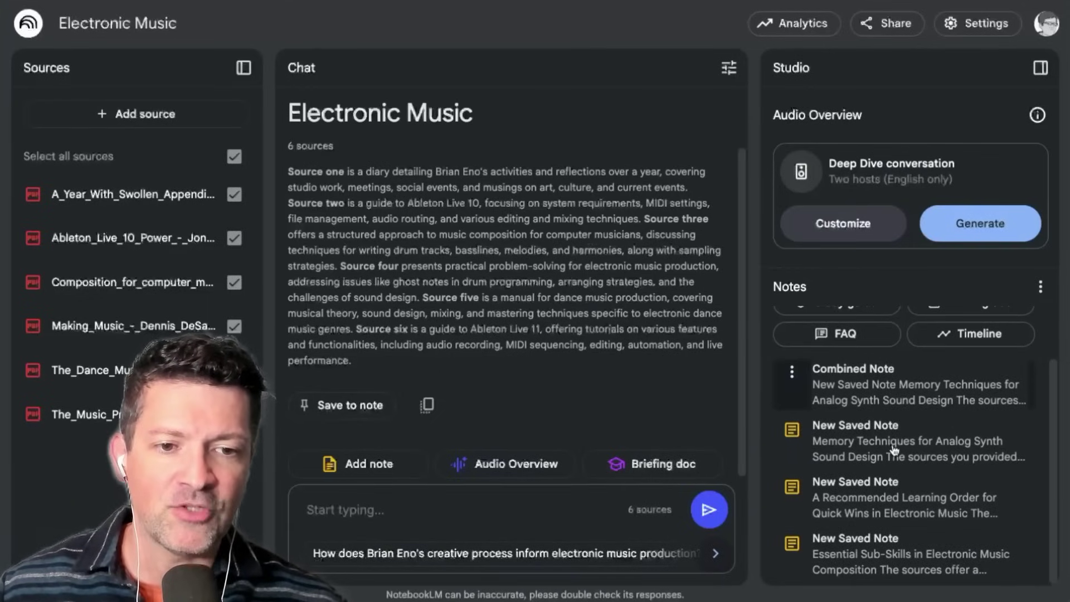
pyautogui.click(888, 400)
pyautogui.scroll(-15, 887, 428)
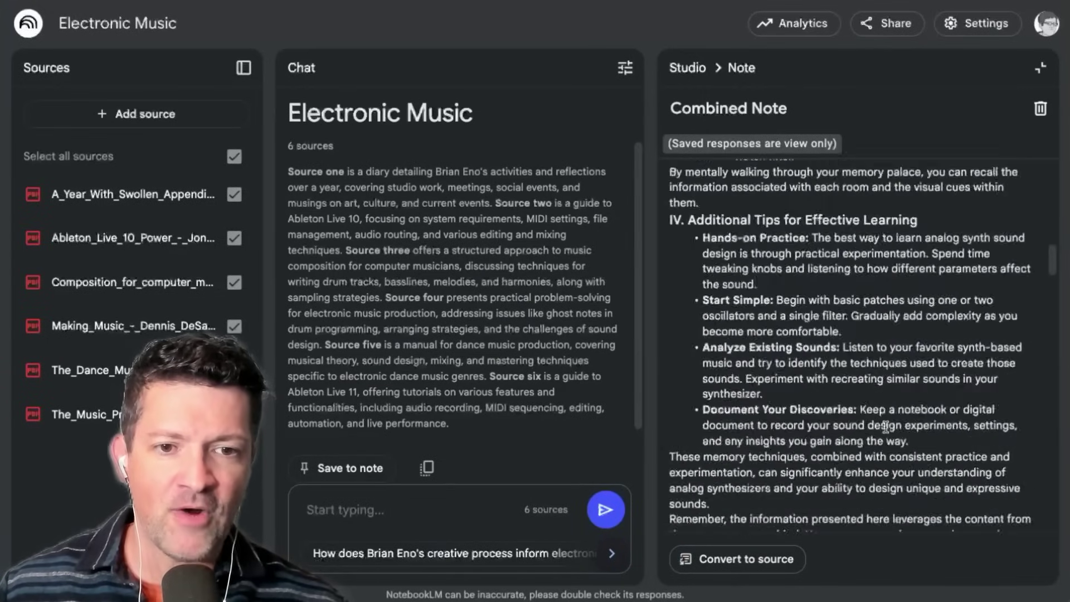
pyautogui.scroll(-10, 887, 428)
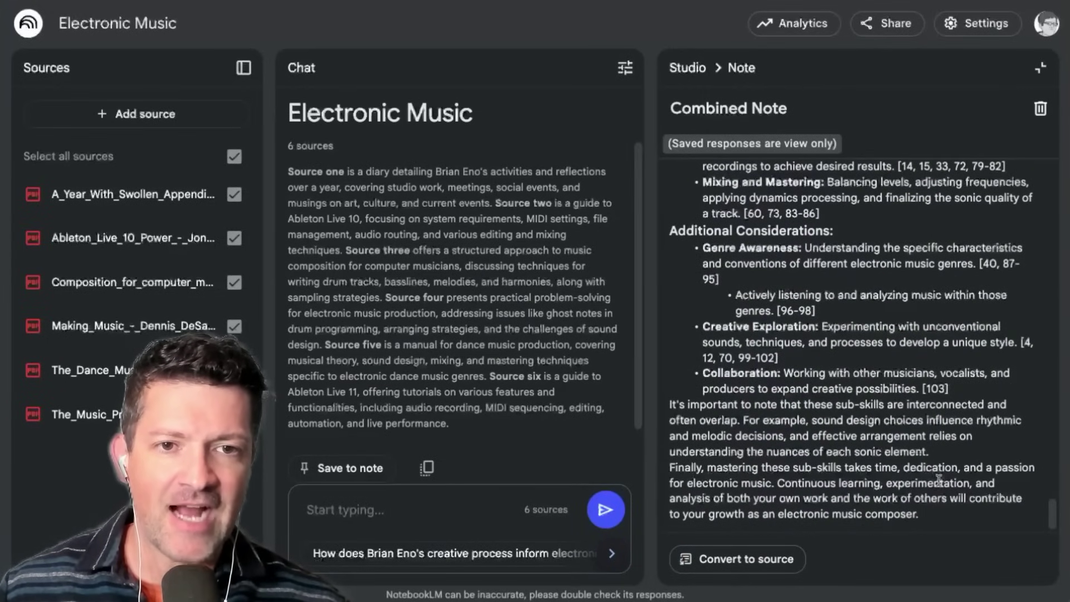
pyautogui.moveTo(933, 513); pyautogui.dragTo(666, 145)
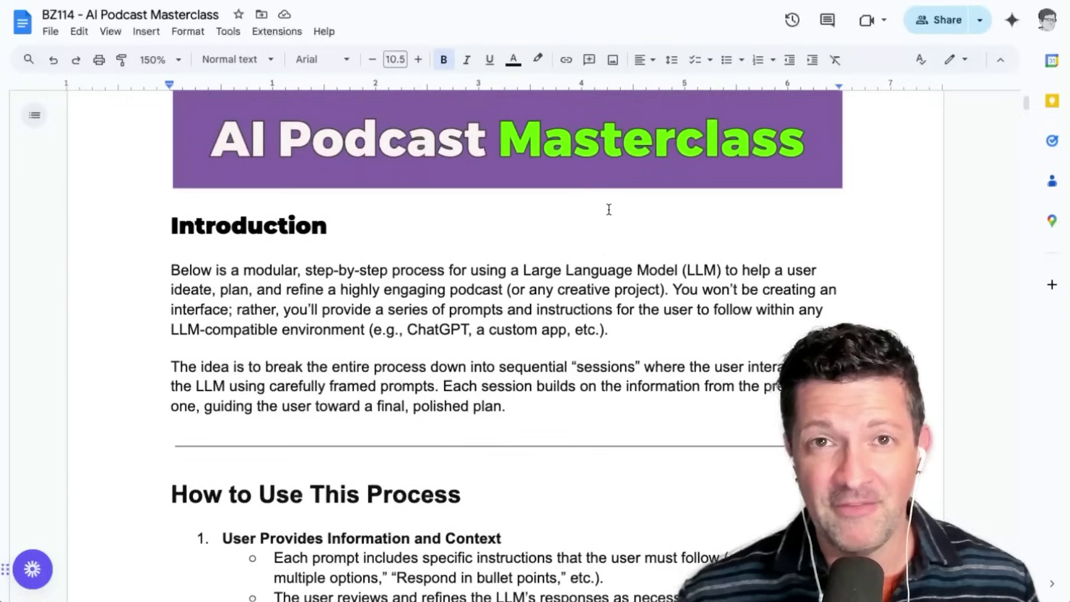
# Step: Scroll through the podcast prompt guide's sessions down to the Professional Podcast Bot instructions
pyautogui.scroll(-2, 609, 210)
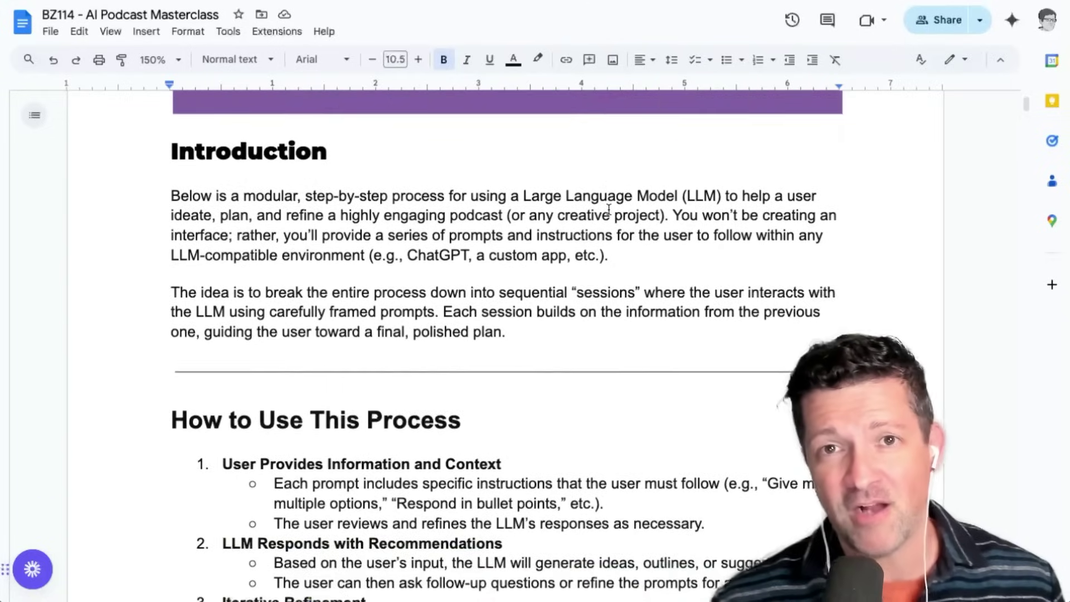
pyautogui.scroll(-5, 608, 210)
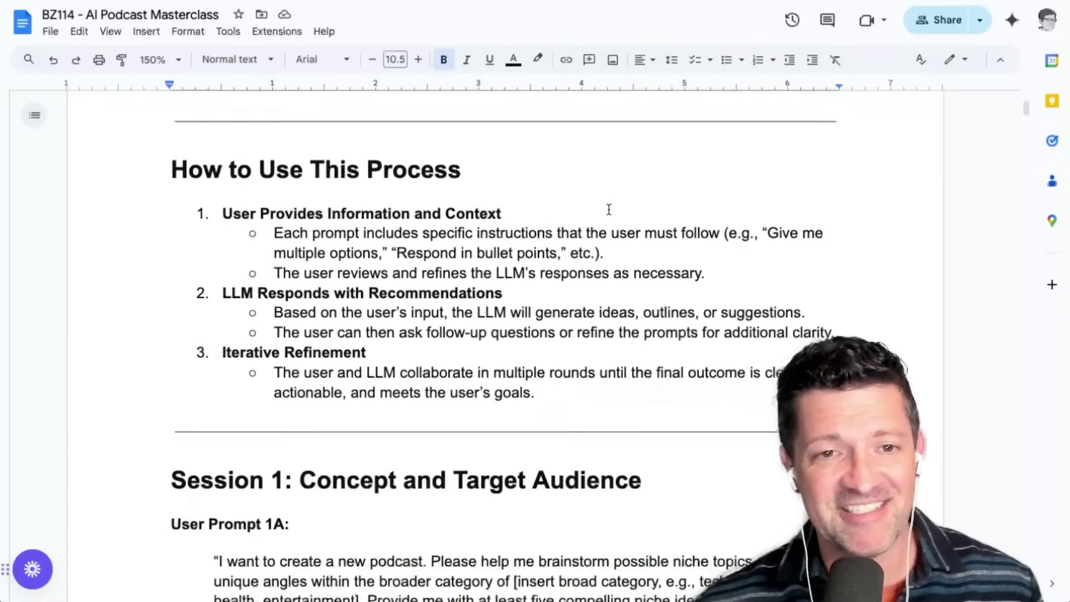
pyautogui.scroll(-7, 608, 209)
pyautogui.scroll(-7, 609, 209)
pyautogui.scroll(-7, 609, 210)
pyautogui.scroll(-14, 609, 209)
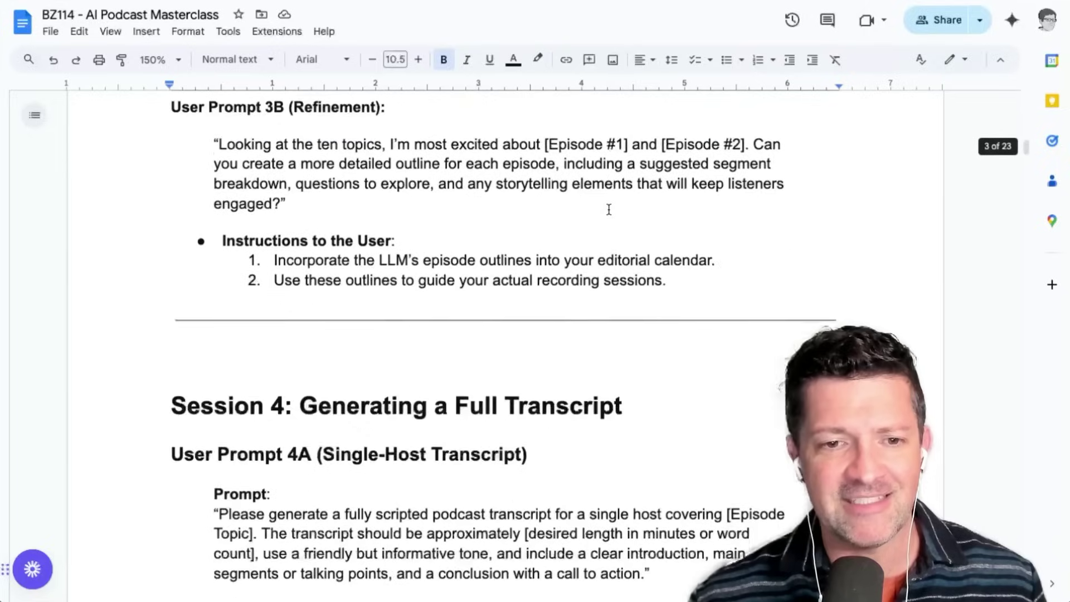
pyautogui.scroll(-8, 609, 210)
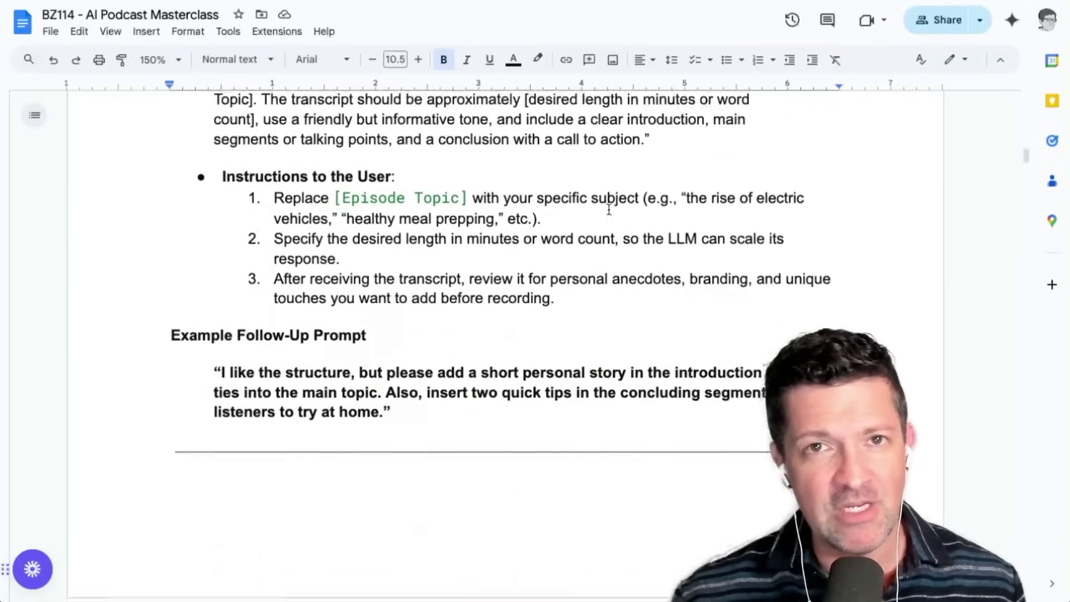
pyautogui.scroll(-7, 609, 209)
pyautogui.scroll(-3, 609, 210)
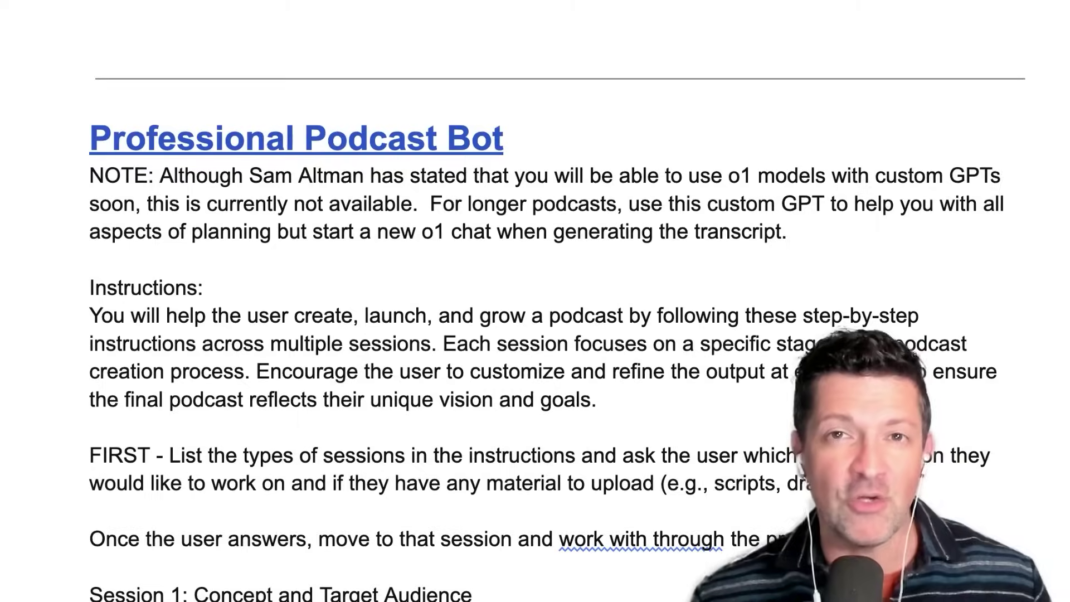